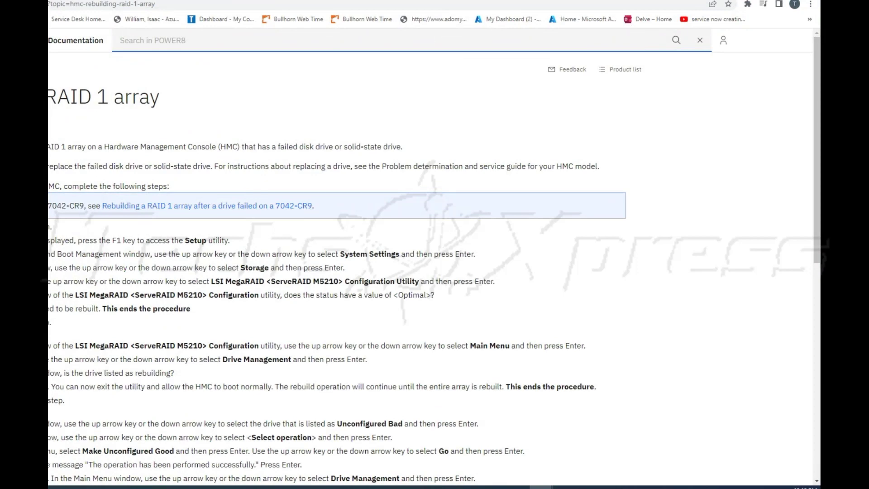
- Glance at the X3300 M4 RAID 5 replacement video, then return to the IBM RAID 1 rebuild documentation
key(alt+Left)
scroll(227, 43, up, 3)
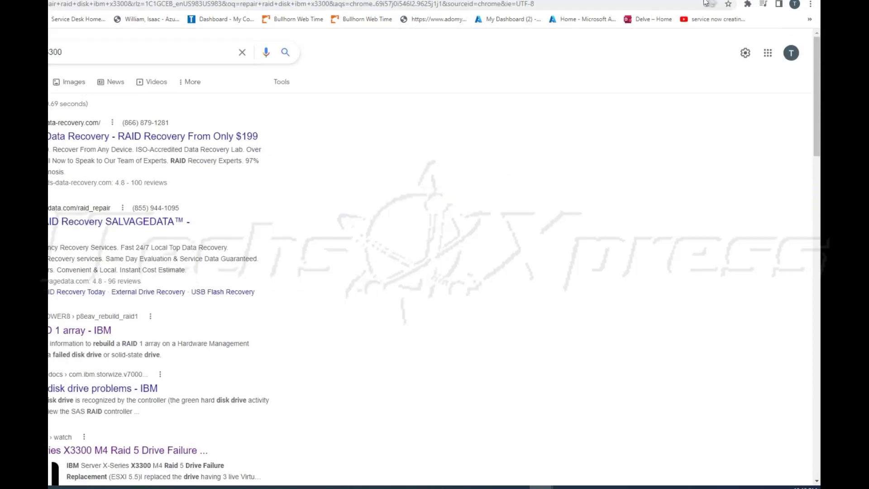
click(751, 0)
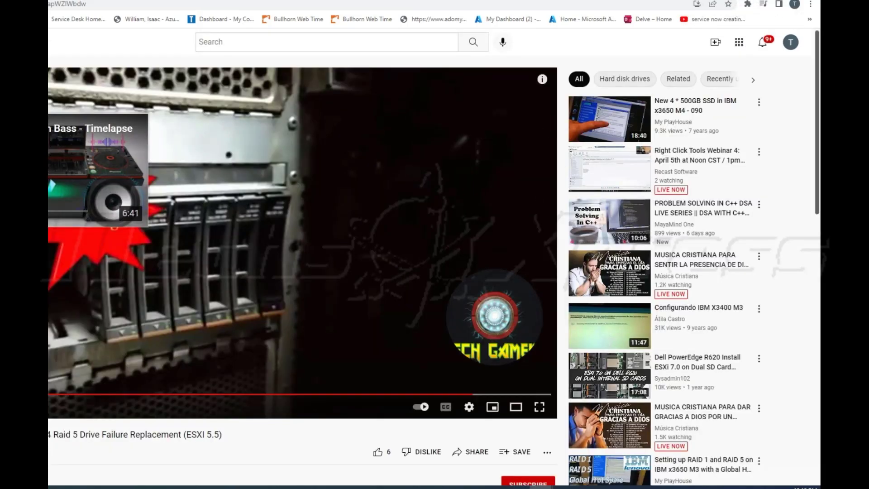
key(ctrl+shift+Tab)
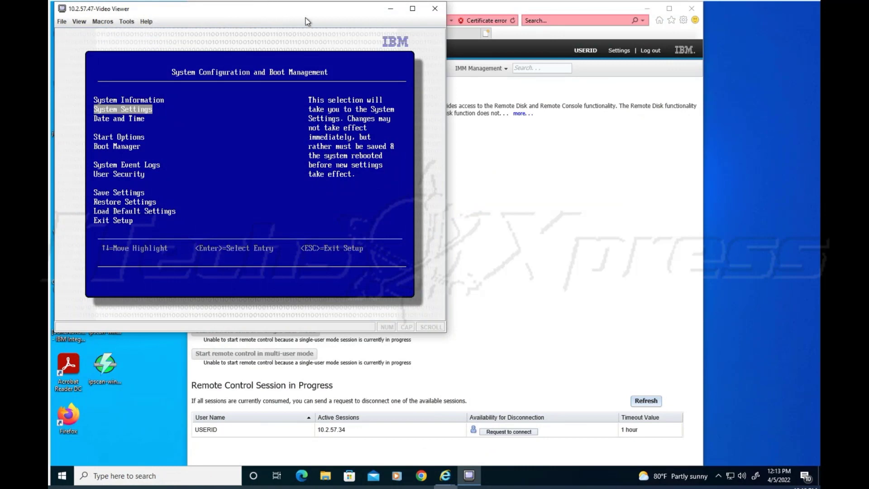
- Move the Video Viewer window aside and open System Settings > Storage in UEFI Setup
drag(203, 8, 284, 61)
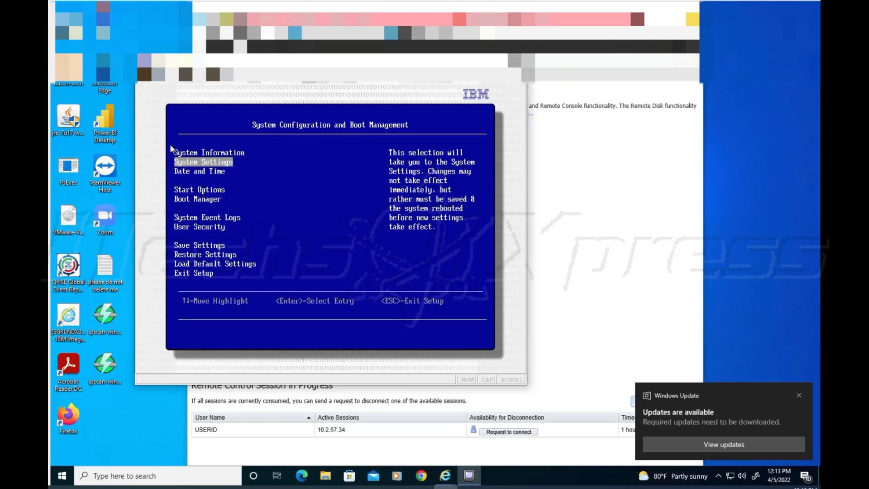
key(Down)
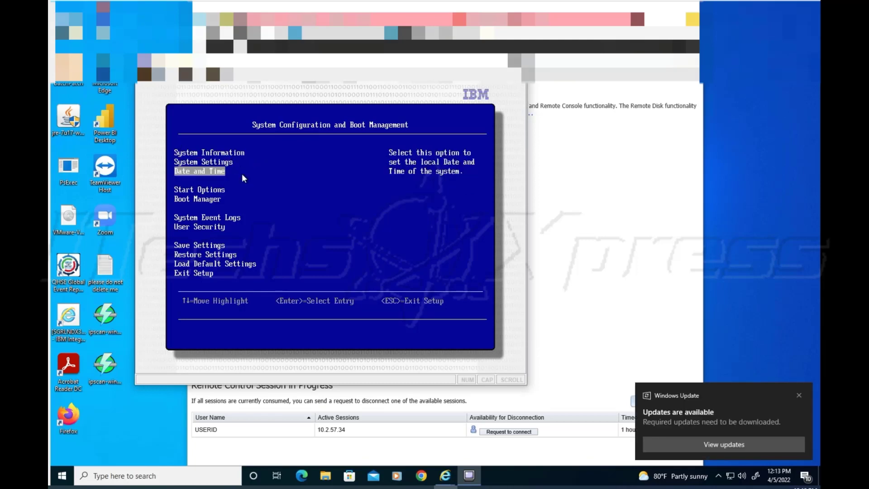
key(Up)
key(Return)
key(Down)
key(Down)
key(Down)
key(Down)
key(Down)
key(Down)
key(Down)
key(Down)
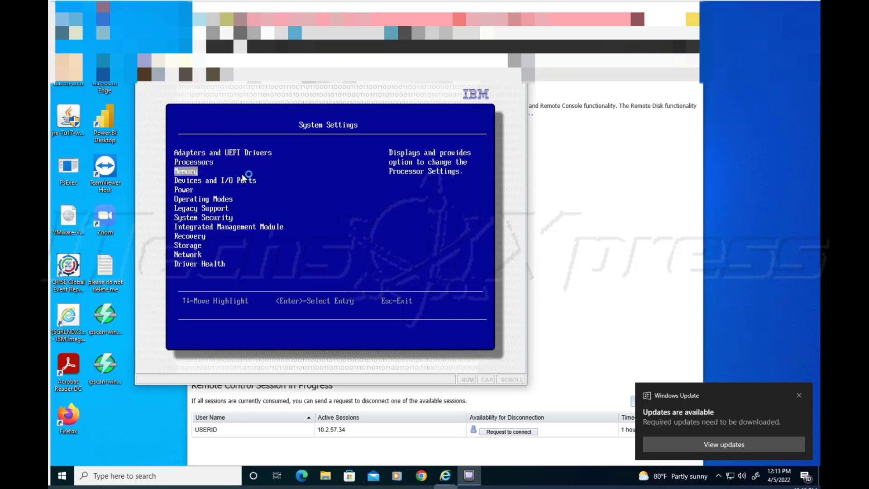
key(Down)
key(Down)
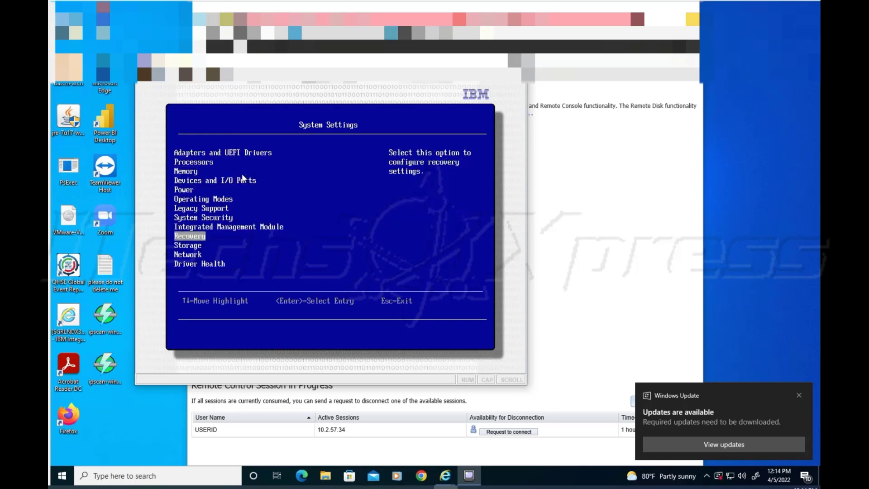
key(Return)
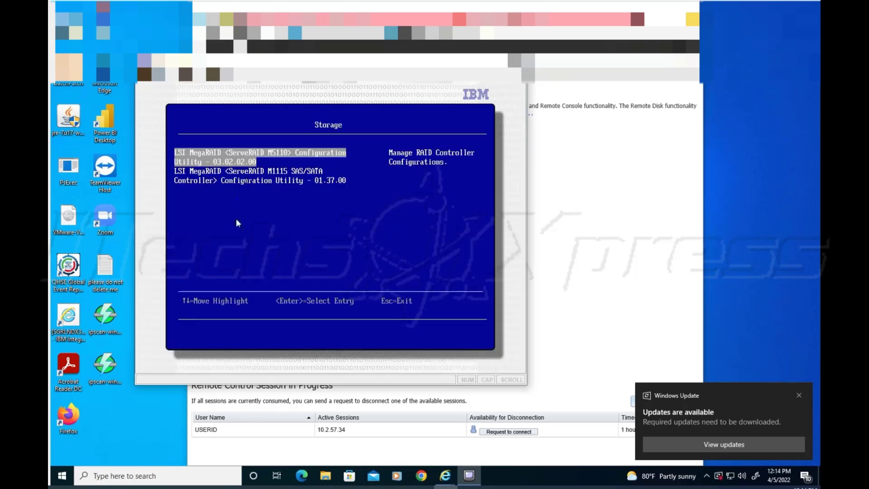
- View the available Windows updates and start downloading them
click(706, 447)
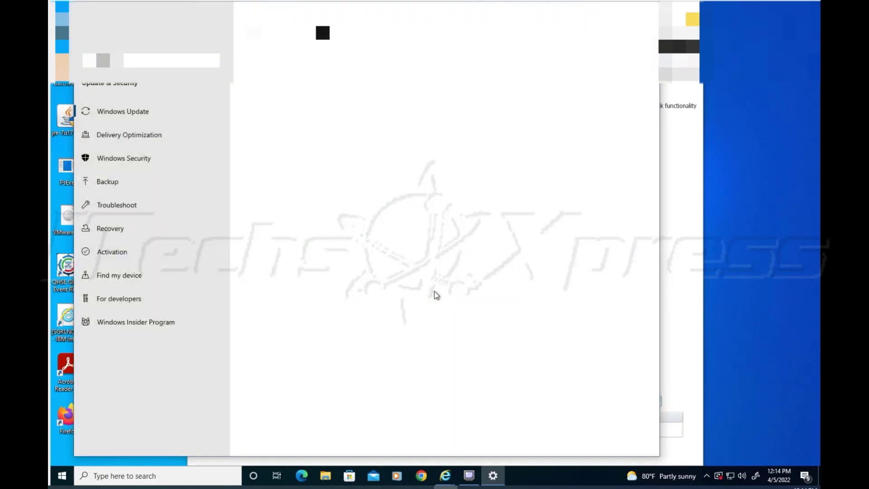
click(271, 300)
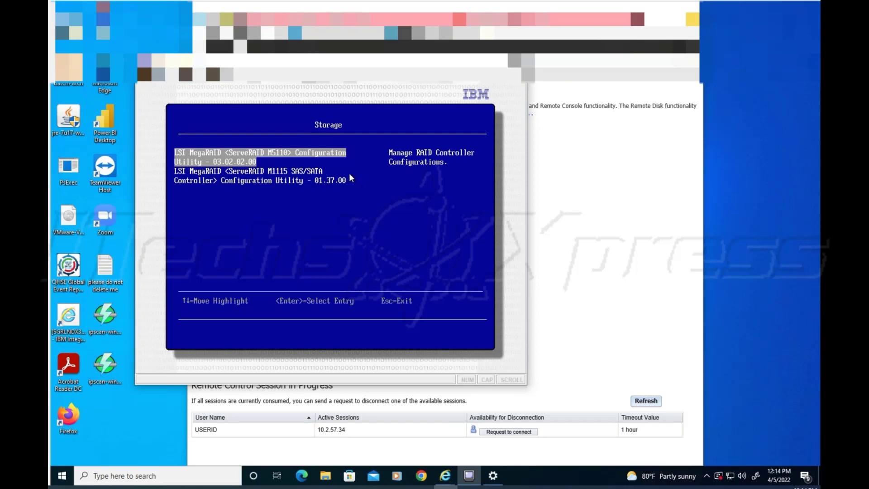
key(Down)
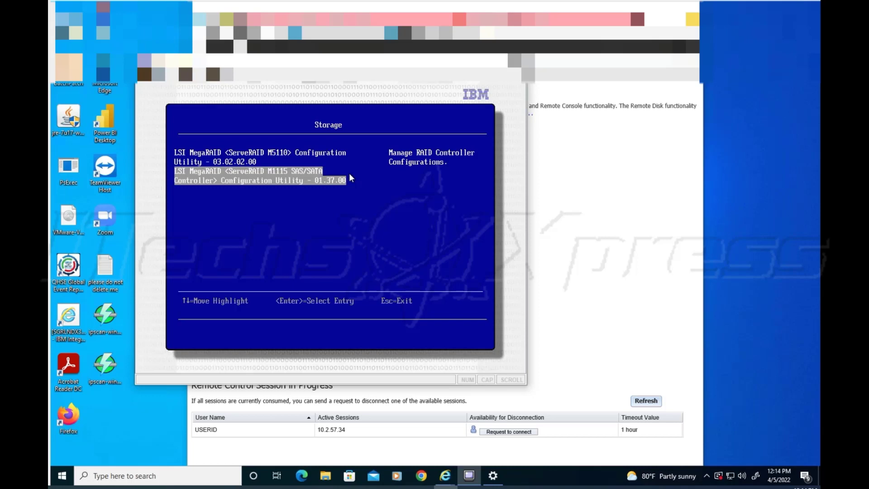
key(Up)
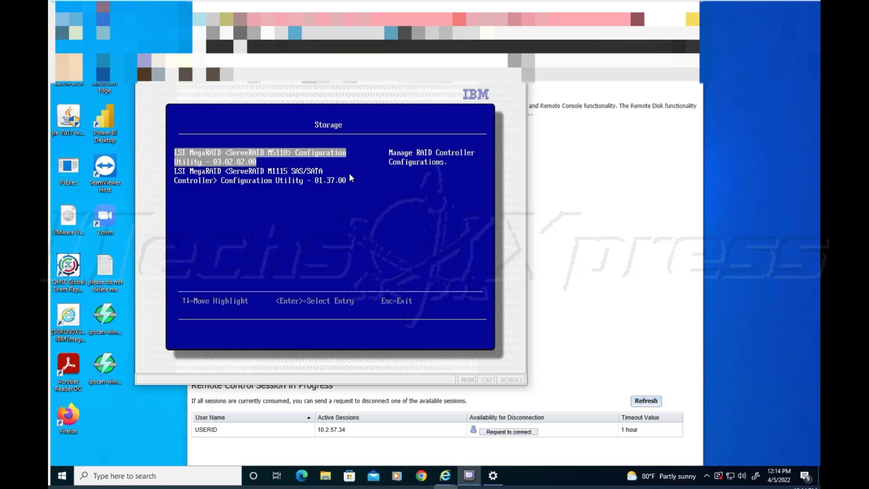
key(Down)
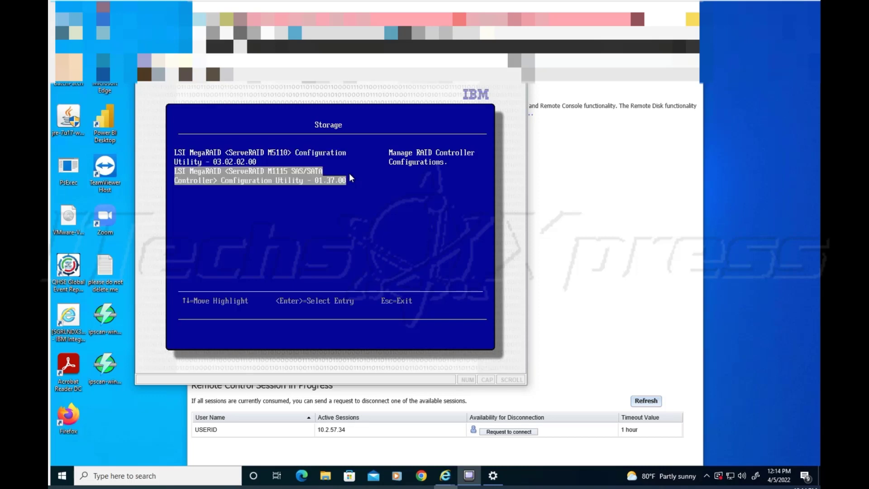
key(Up)
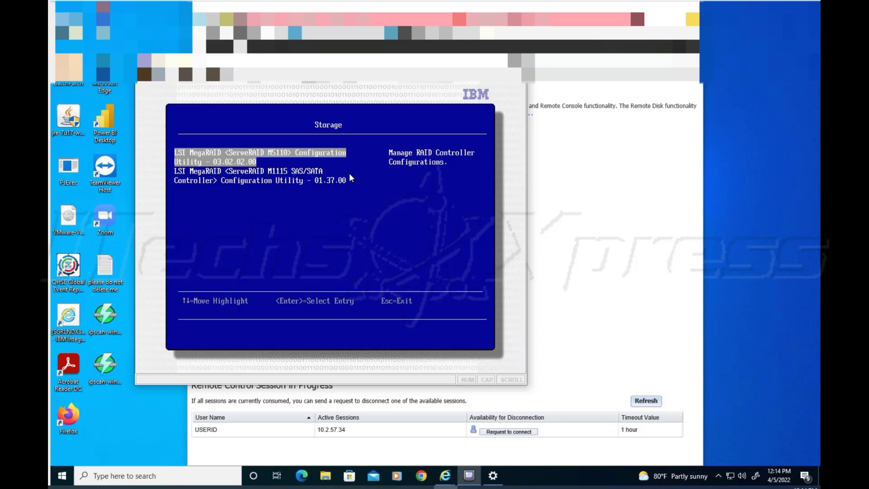
key(Down)
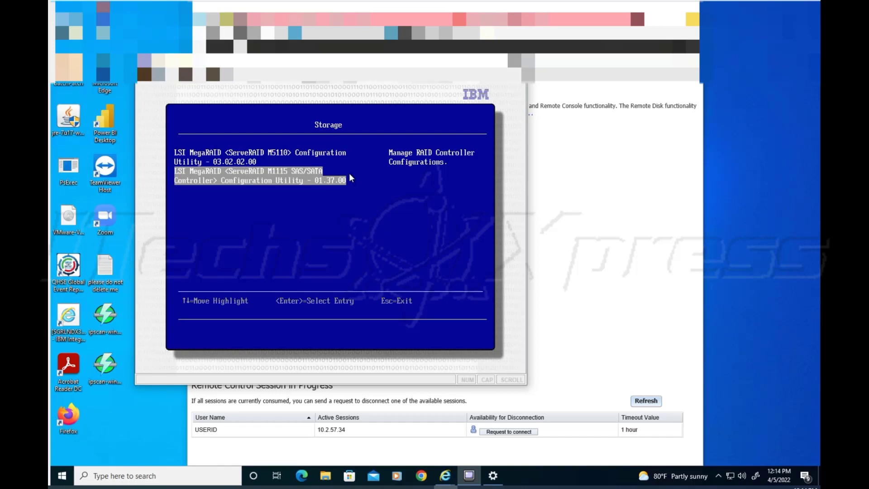
- Open the M1115 controller's utility and review its Drive Management options
key(Return)
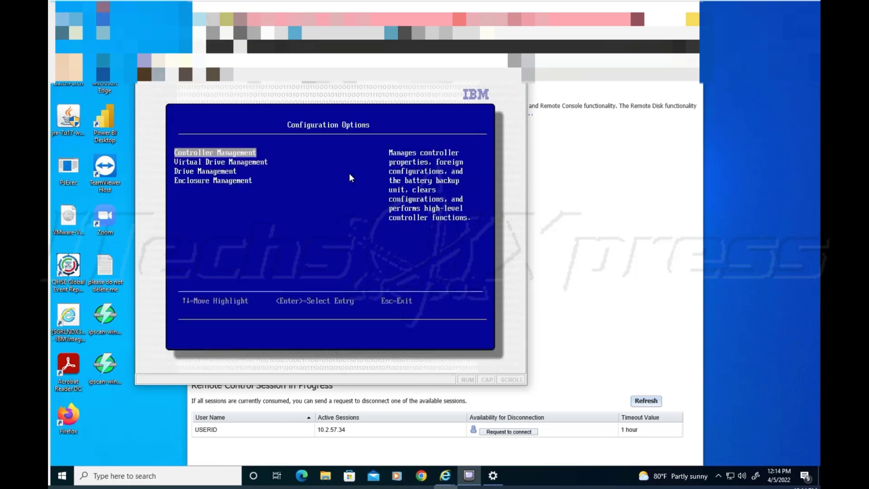
key(Down)
key(Down)
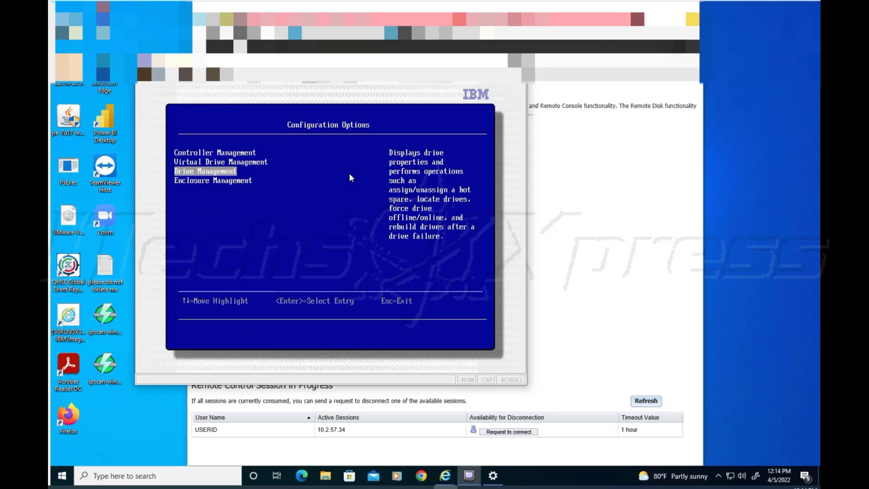
key(Return)
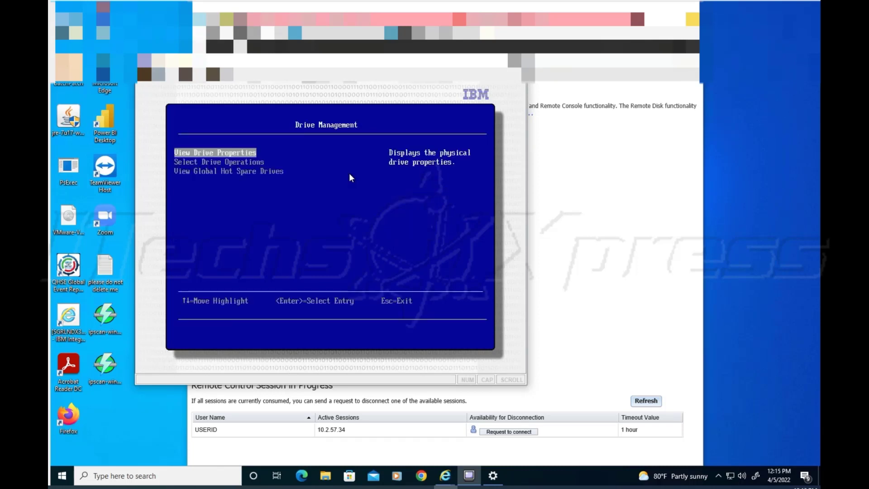
key(Down)
key(Down)
key(Down)
key(Up)
key(Up)
key(Down)
key(Down)
key(Up)
key(Down)
key(Up)
key(Up)
key(Down)
key(Up)
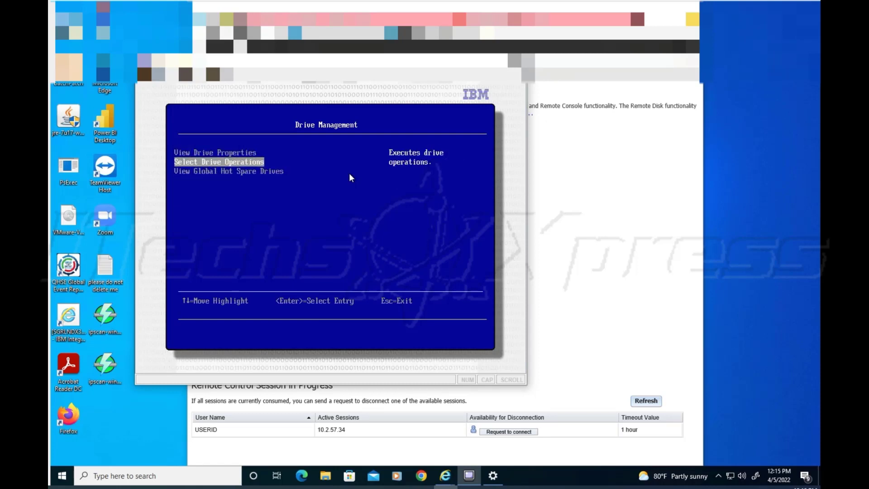
key(Down)
key(Escape)
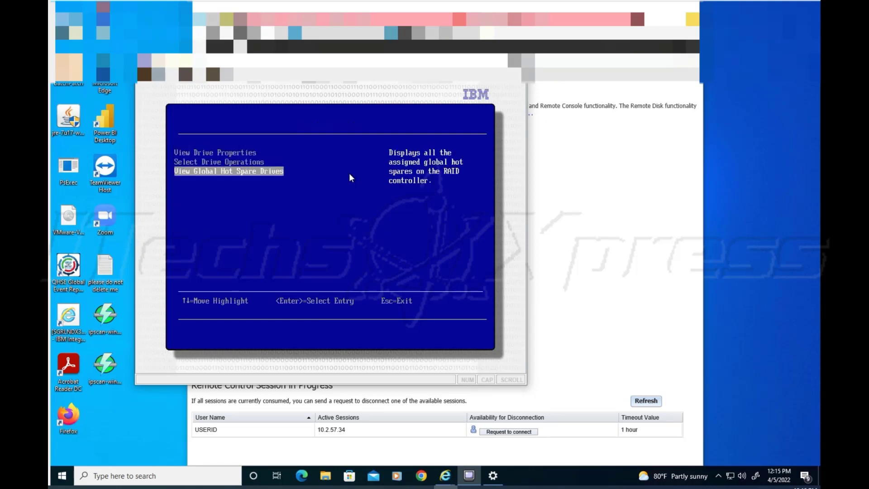
- Review the M1115's Controller Management and Virtual Drive Management screens
key(Up)
key(Up)
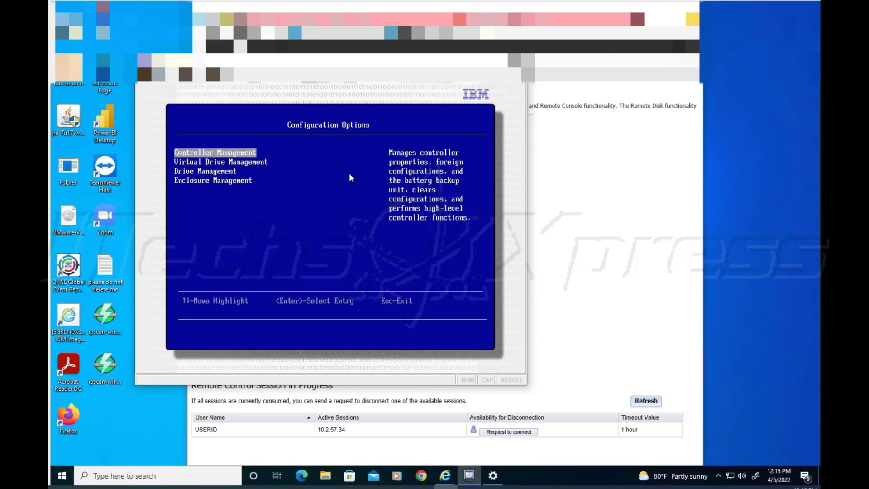
key(Return)
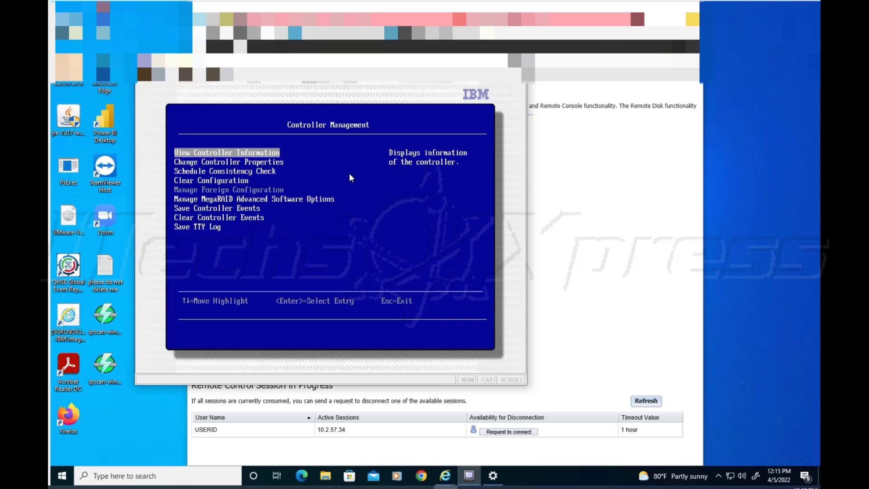
key(Escape)
key(Down)
key(Return)
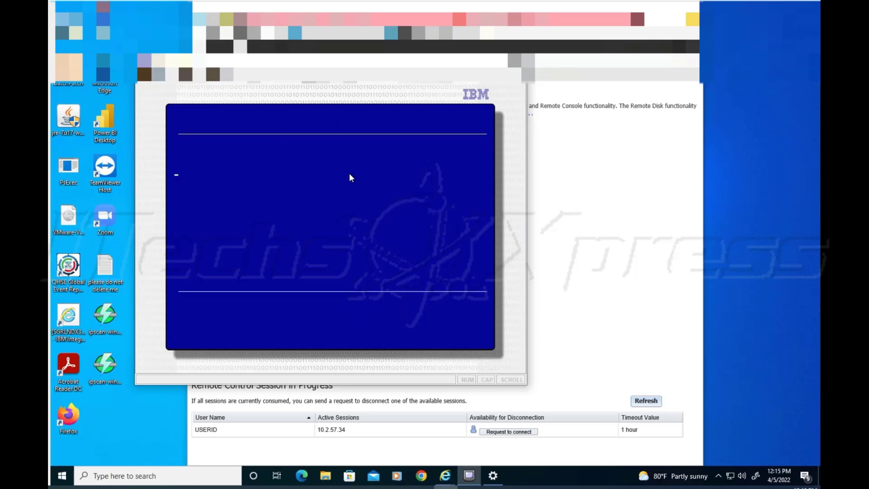
key(Down)
key(Down)
key(Down)
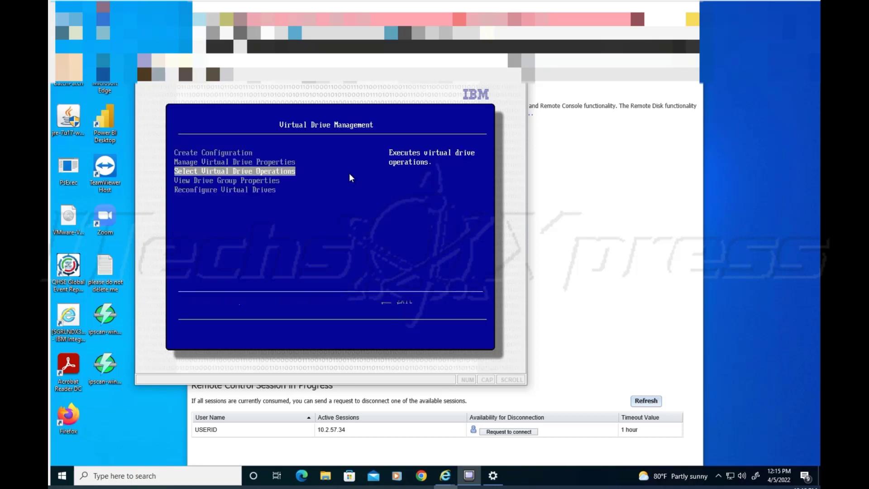
key(Up)
key(Up)
key(Up)
key(Up)
key(Down)
key(Down)
key(Down)
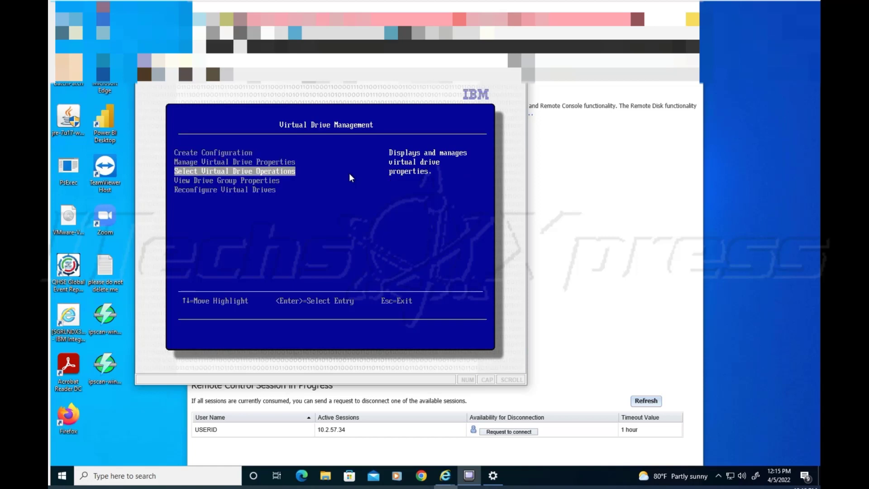
key(Up)
key(Up)
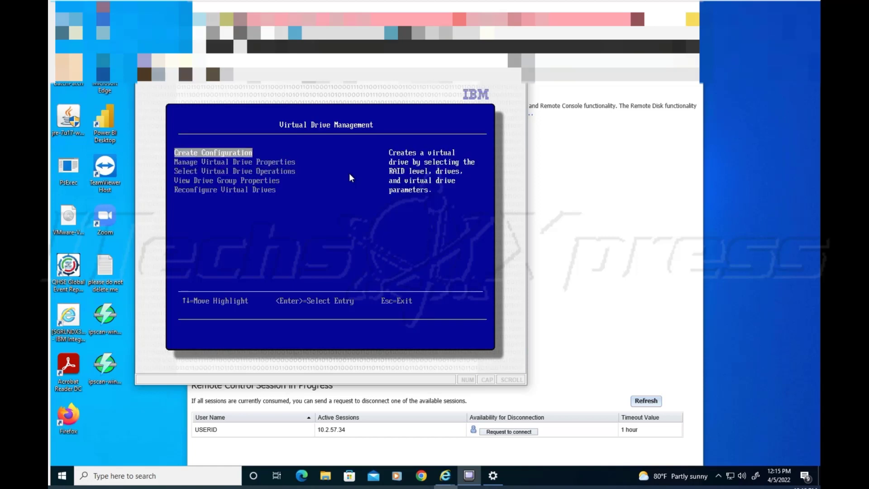
key(Escape)
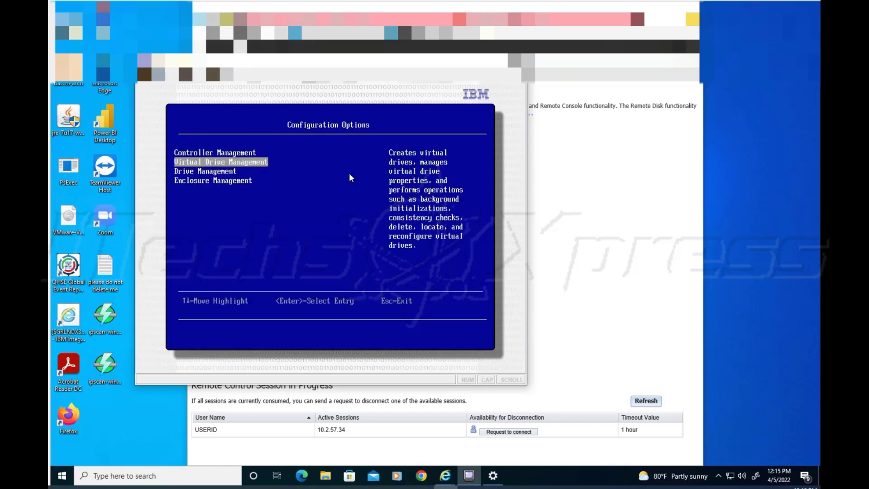
- Check Enclosure Management shows no enclosures, then back out and highlight the M5110 controller
key(Down)
key(Down)
key(Return)
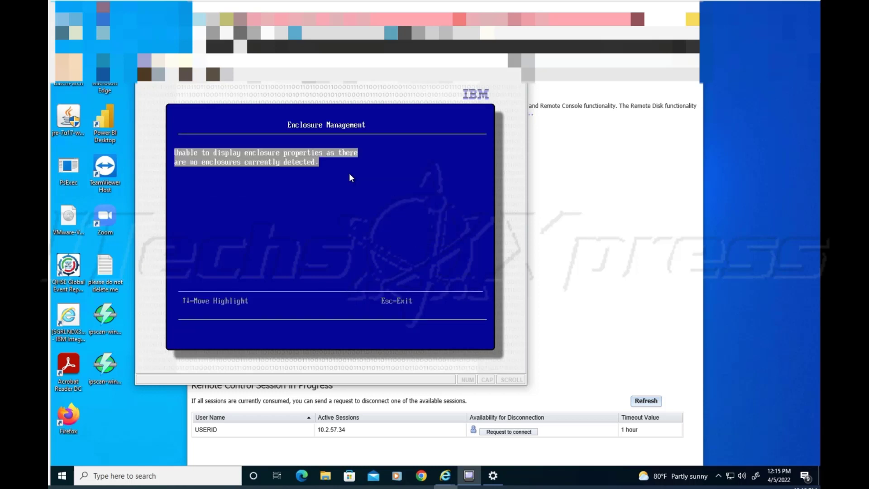
key(Escape)
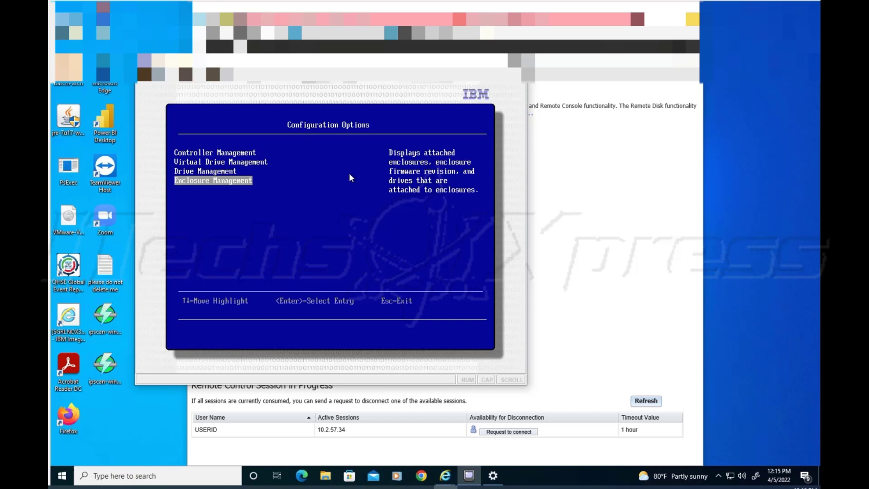
key(Escape)
key(Up)
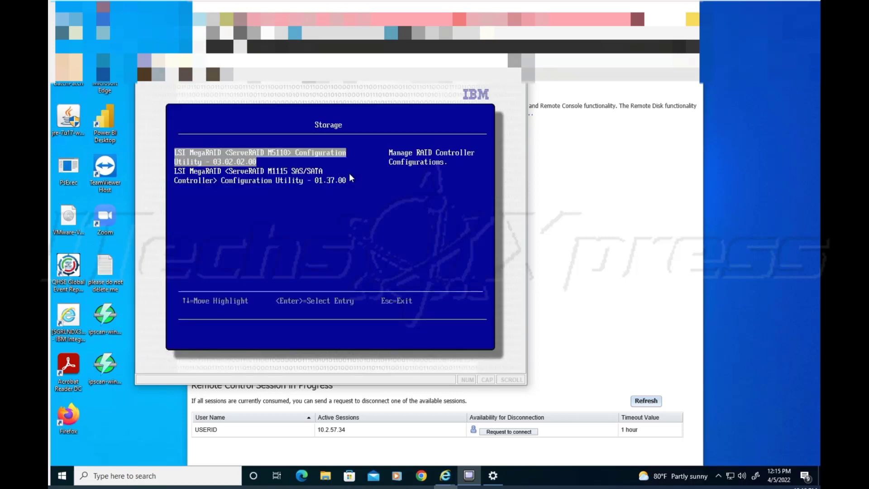
- Open the M5110 utility's Drive Management list and step through the first drives to 3:01:02
key(Return)
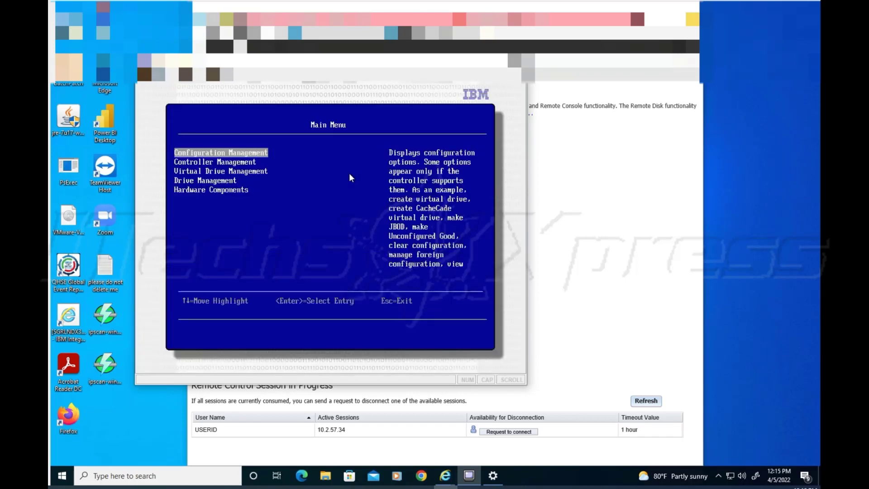
key(Down)
key(Down)
key(Down)
key(Return)
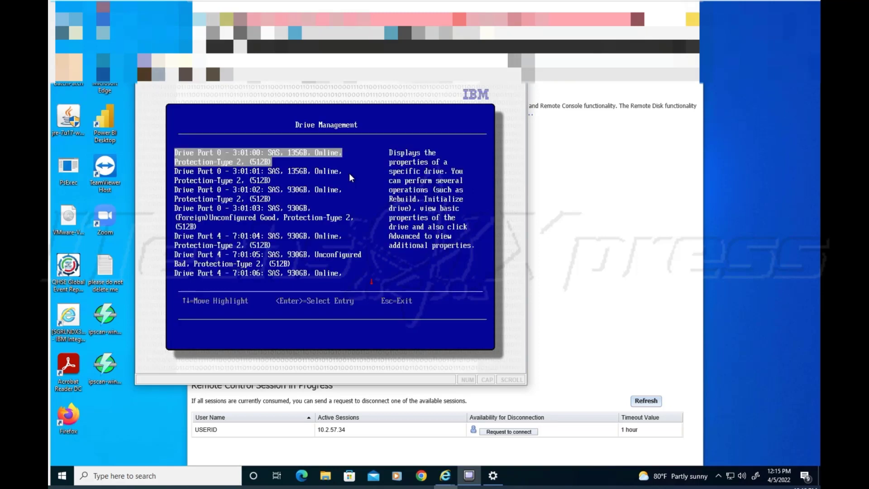
key(Down)
key(Up)
key(Up)
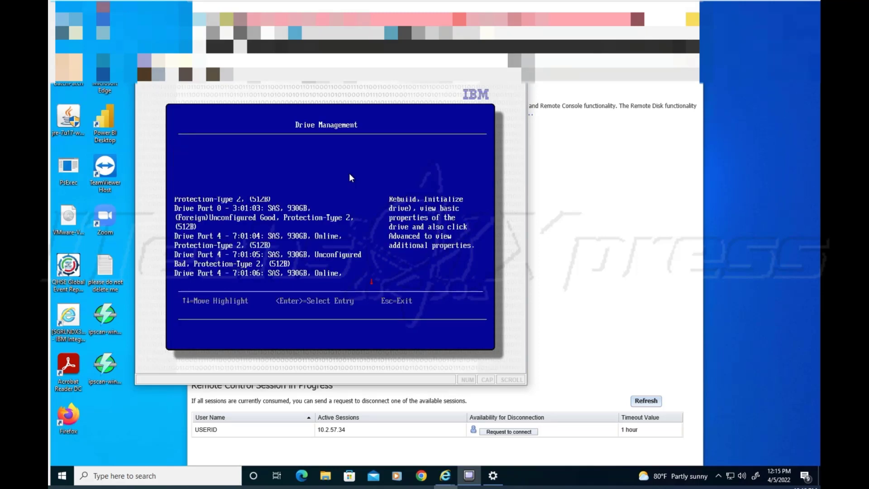
key(Down)
key(Up)
key(Up)
key(Up)
key(Up)
key(Up)
key(Up)
key(Up)
key(Up)
key(Up)
key(Up)
key(Up)
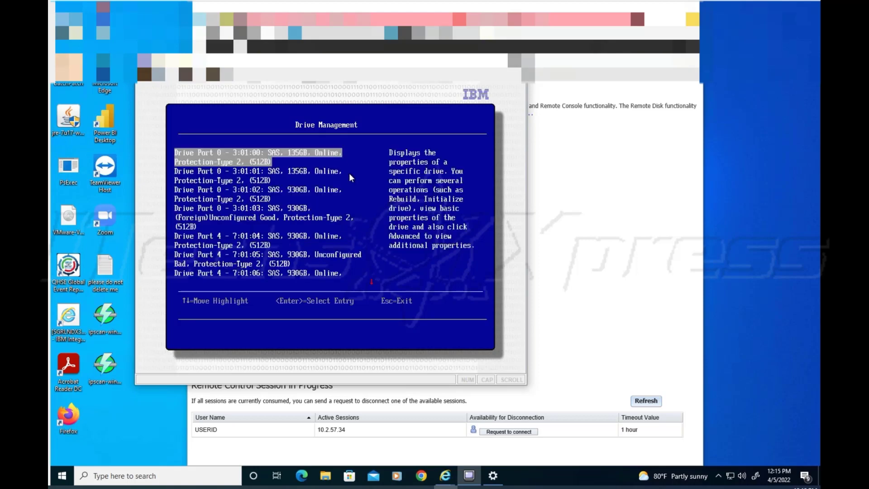
key(Up)
key(Up)
key(Up)
key(Up)
key(Up)
key(Down)
key(Down)
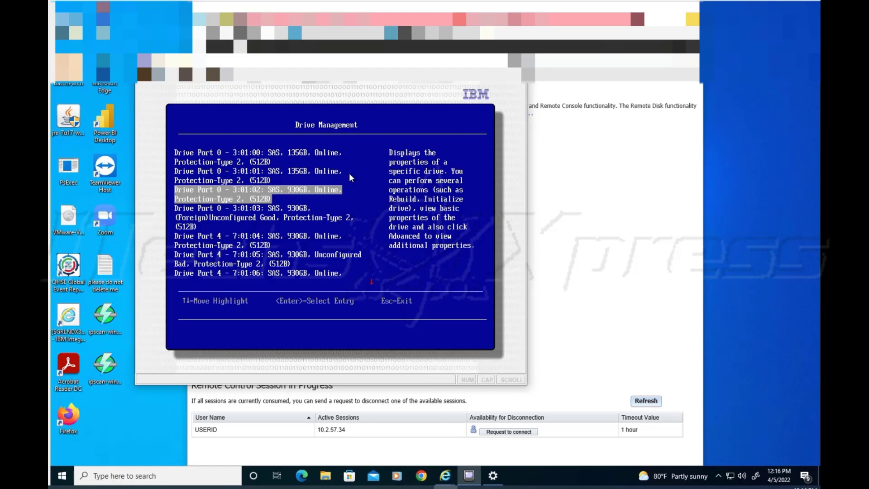
- Review drives 3:01:03 (foreign) through 7:01:07 (7:01:05 Unconfigured Bad), then open drive 3:01:02's properties
key(Down)
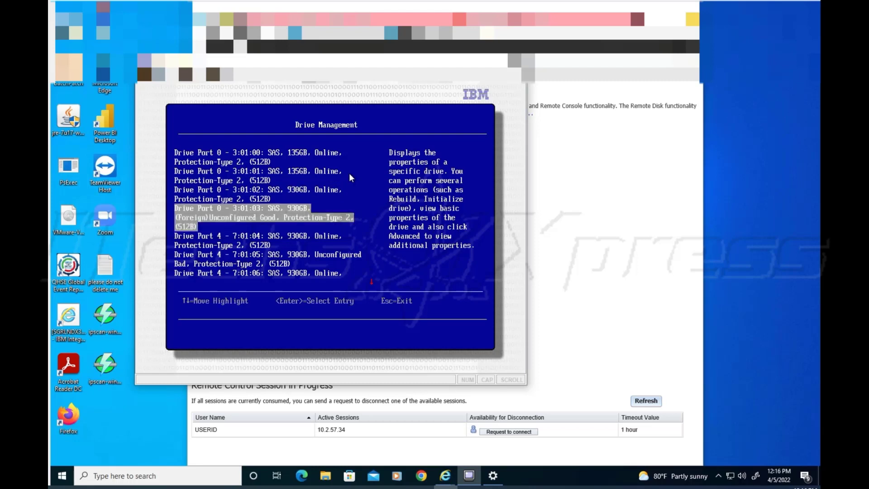
key(Down)
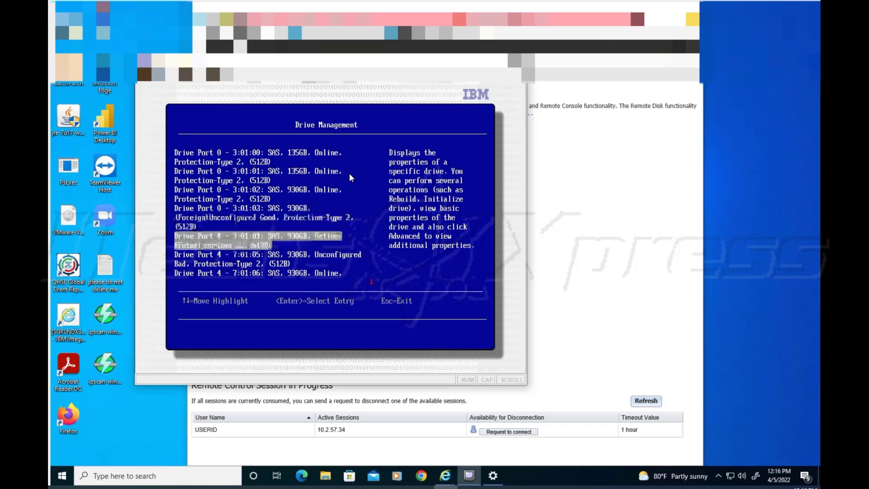
key(Down)
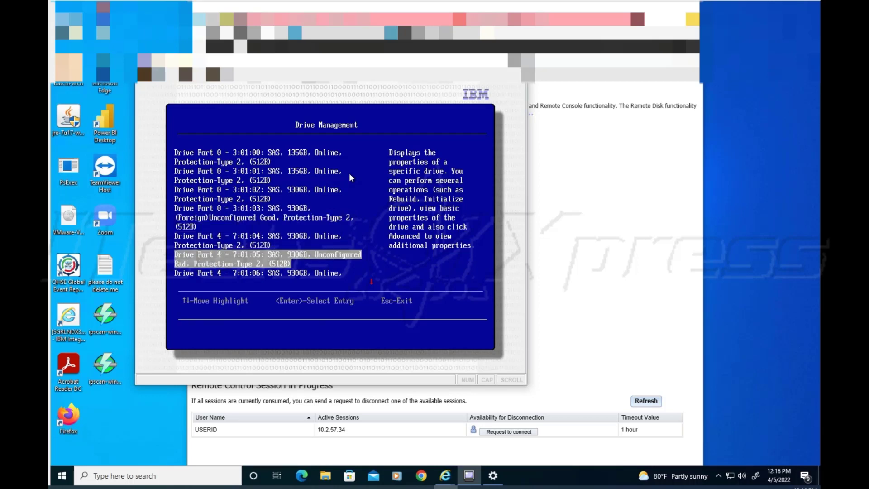
key(Down)
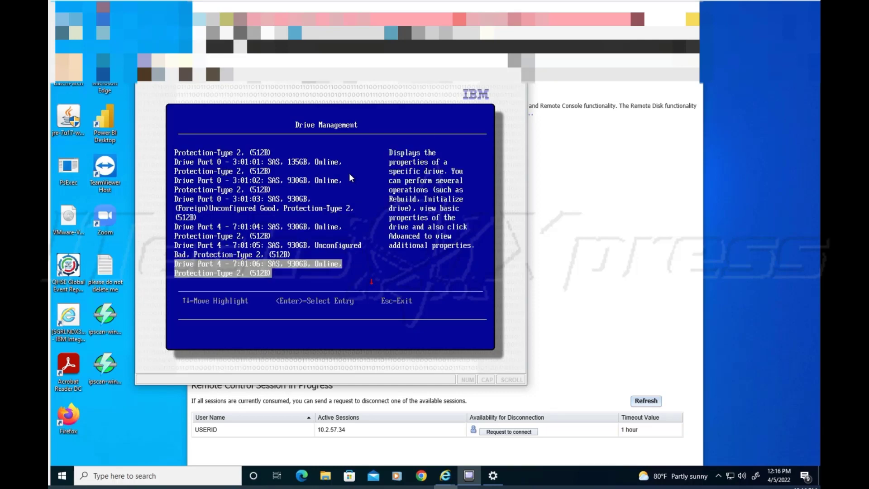
key(Down)
key(Down)
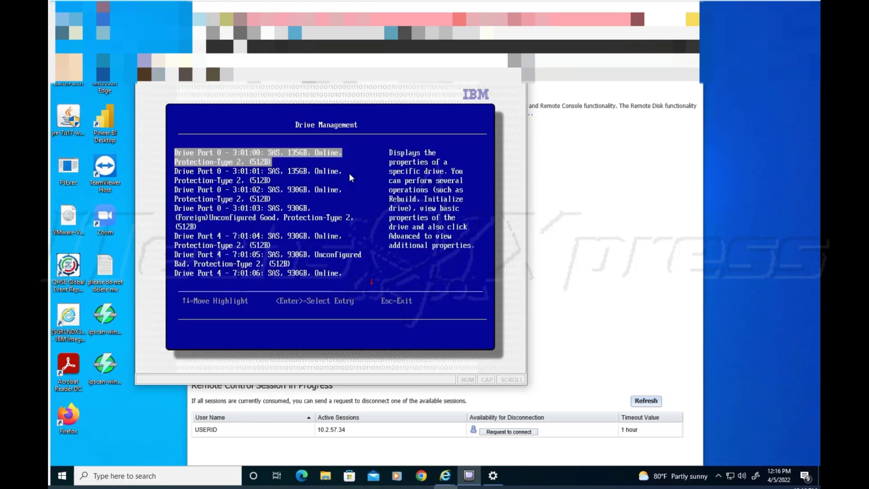
key(Up)
key(Up)
key(Up)
key(Up)
key(Up)
key(Up)
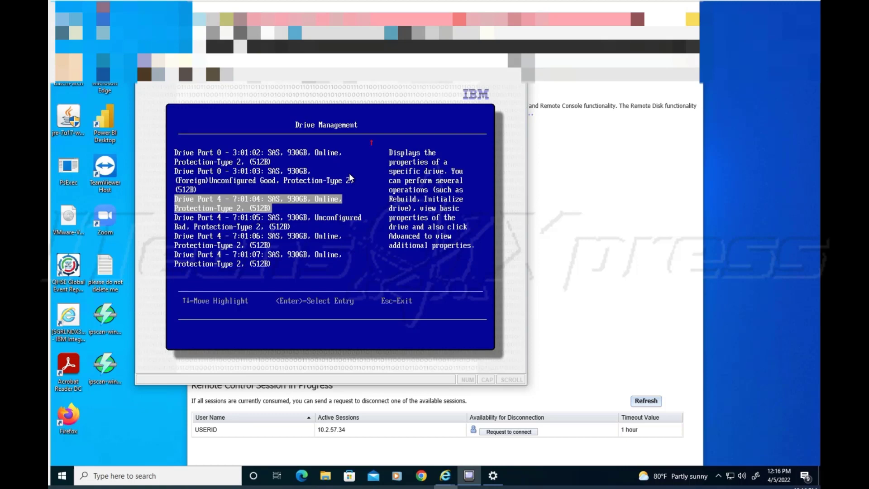
key(Up)
key(Up)
key(Up)
key(Up)
key(Up)
key(Up)
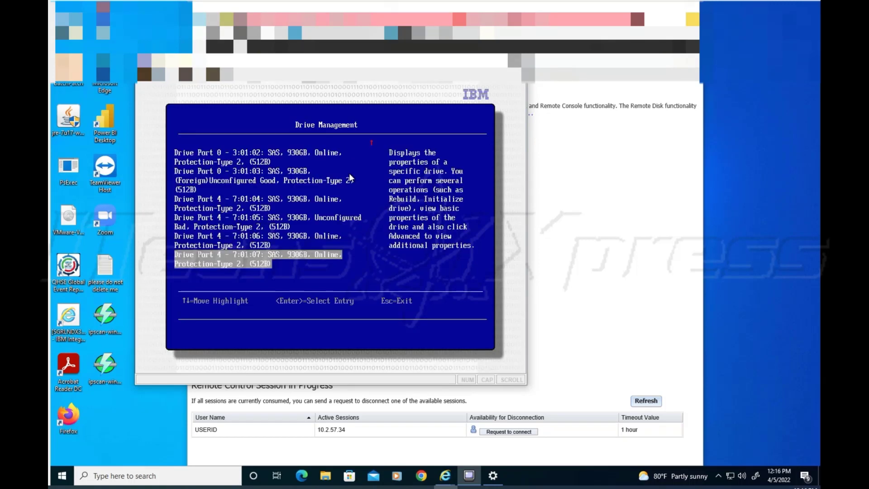
key(Up)
key(Up)
key(Up)
key(Up)
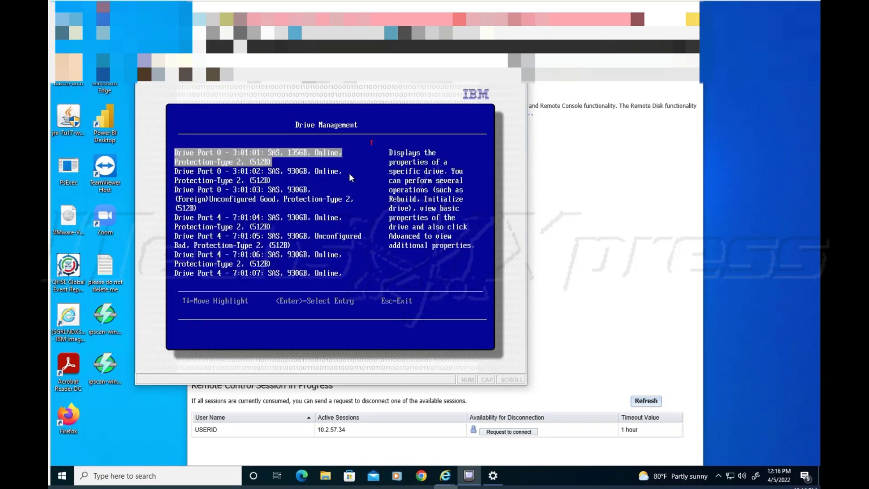
key(Down)
key(Down)
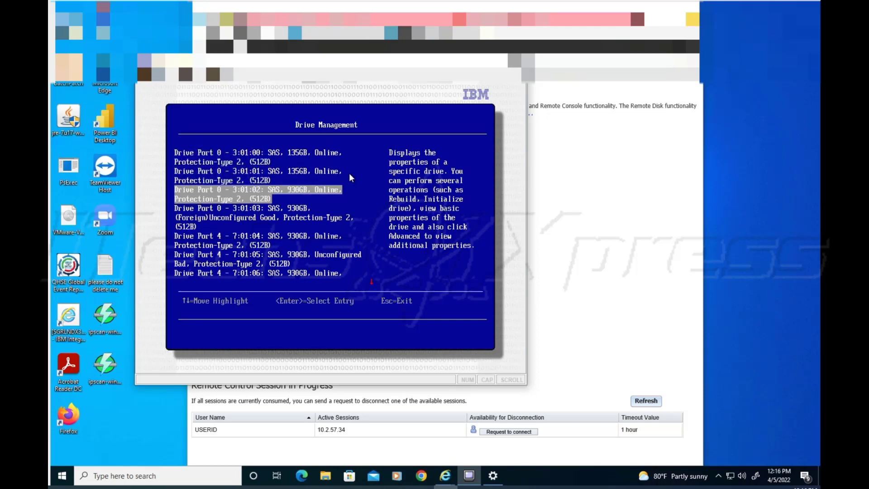
key(Return)
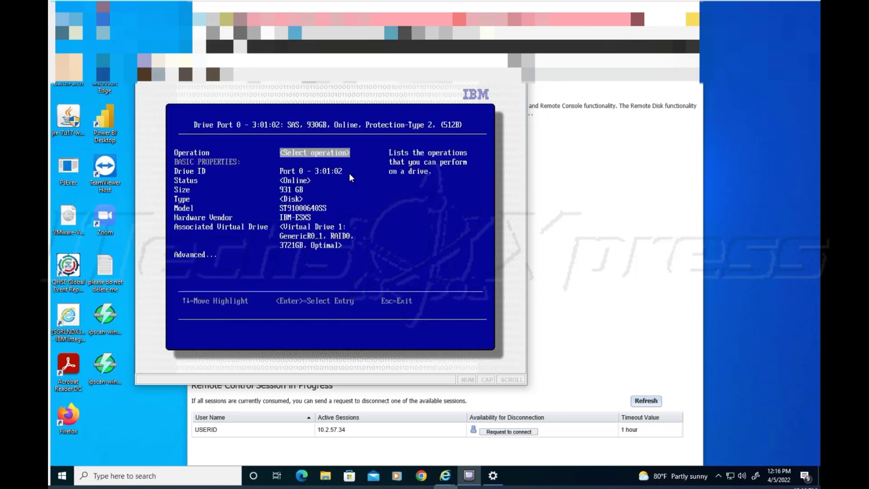
- View drive 3:01:02's Operation list and cancel without running any operation
key(Return)
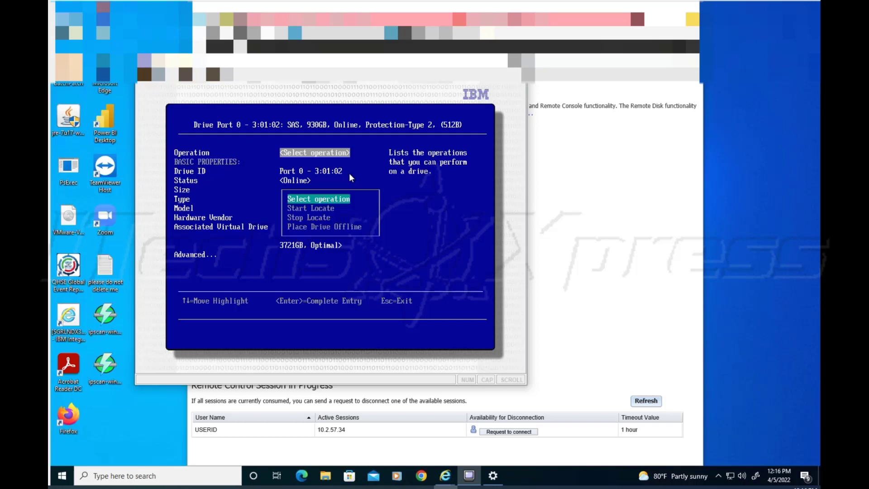
key(Escape)
key(Escape)
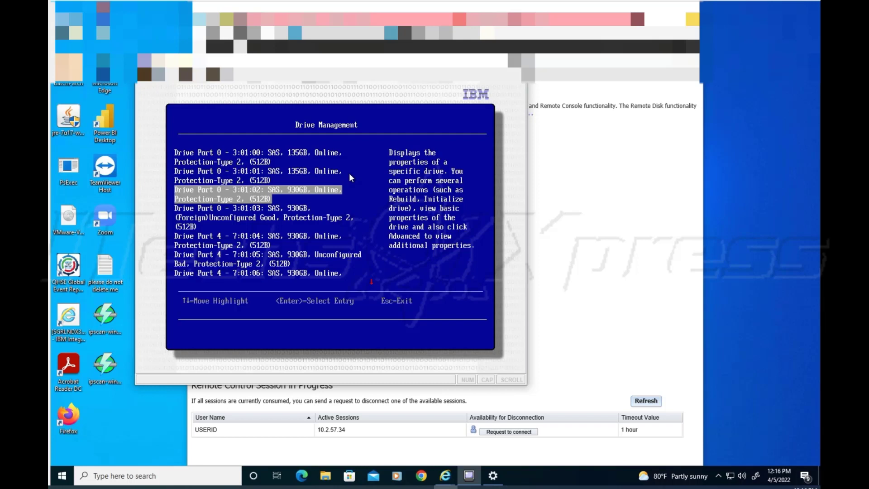
- Step through the drive list, return to the Main Menu and open Configuration Management
key(Down)
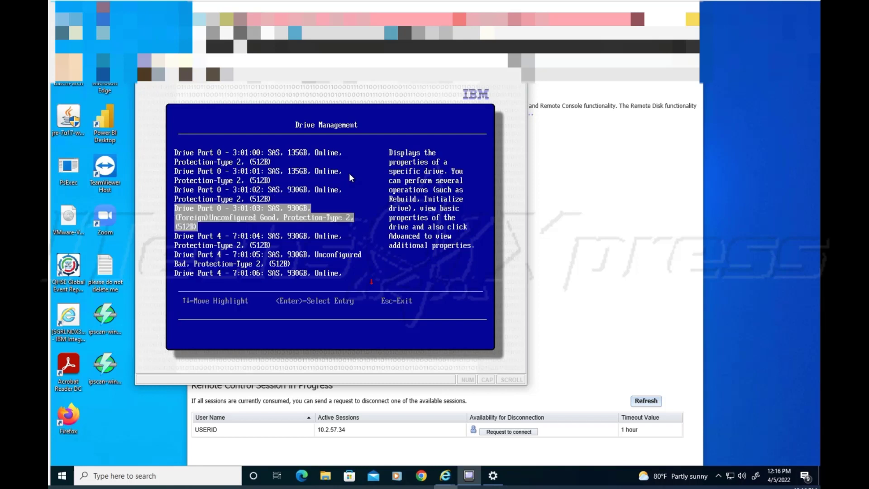
key(Down)
key(Down)
key(Up)
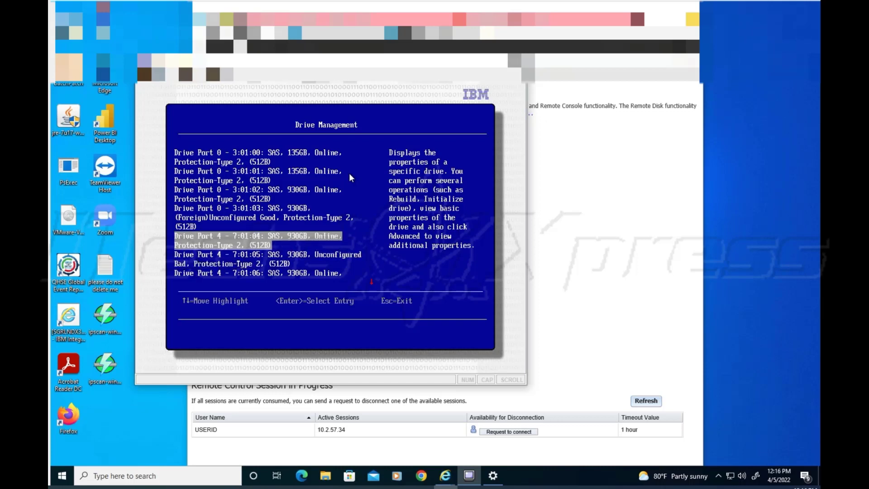
key(Up)
key(Up)
key(Escape)
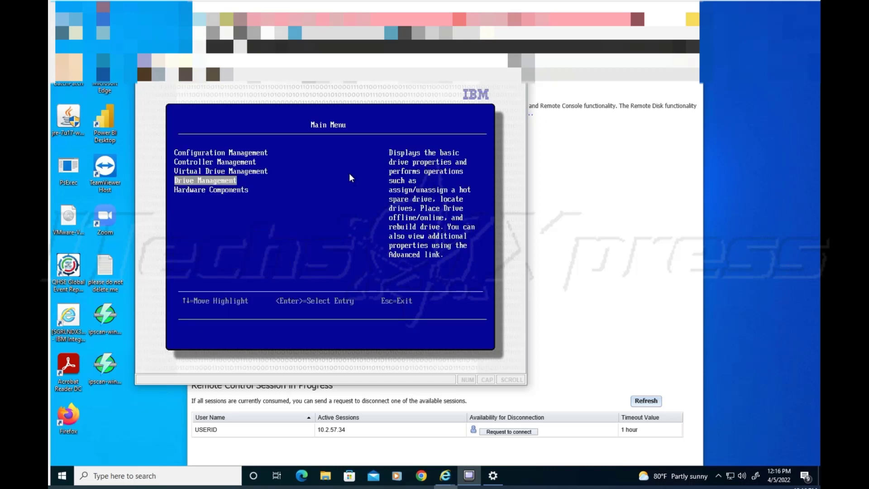
key(Up)
key(Up)
key(Up)
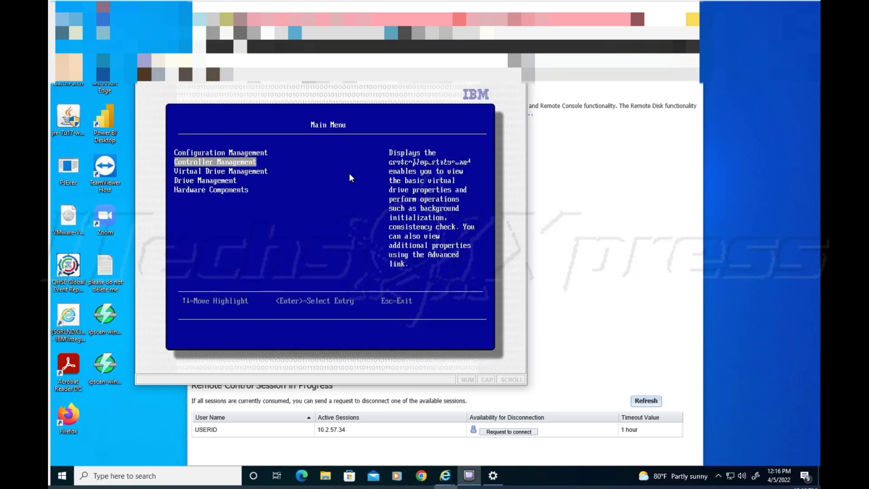
key(Return)
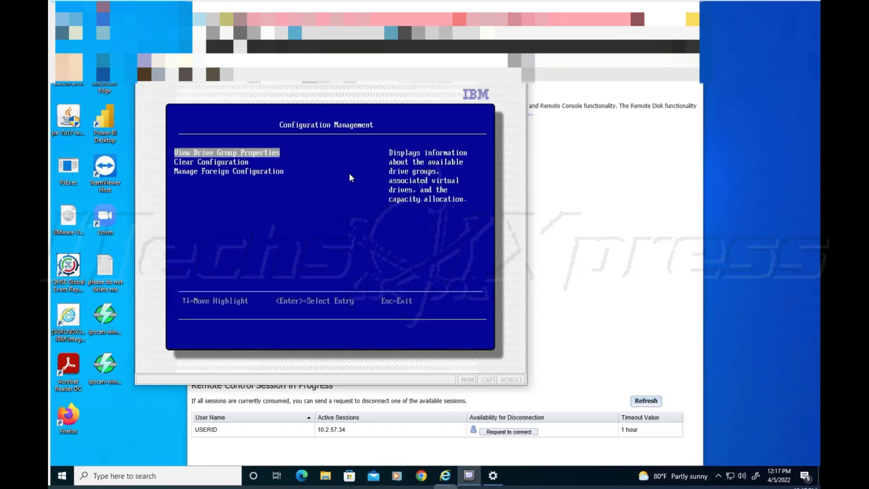
- Review Controller Management properties (product name, firmware, boot device), then open Virtual Drive Management
key(Escape)
key(Down)
key(Return)
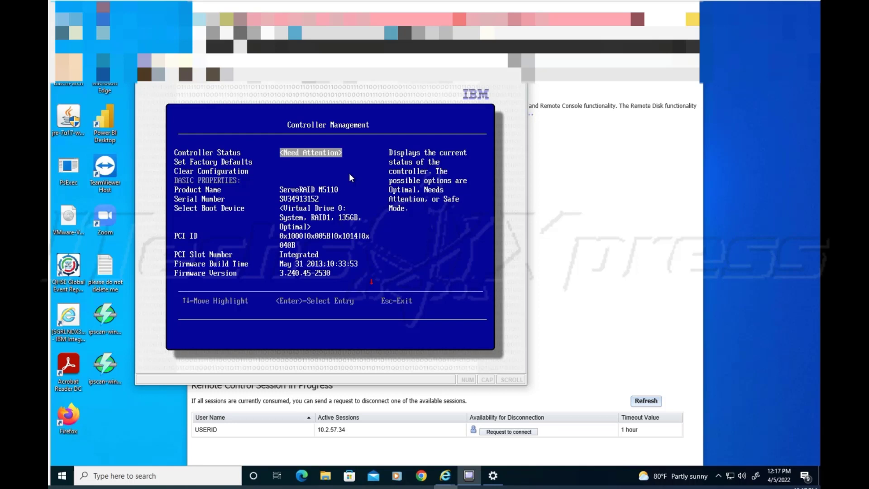
key(Down)
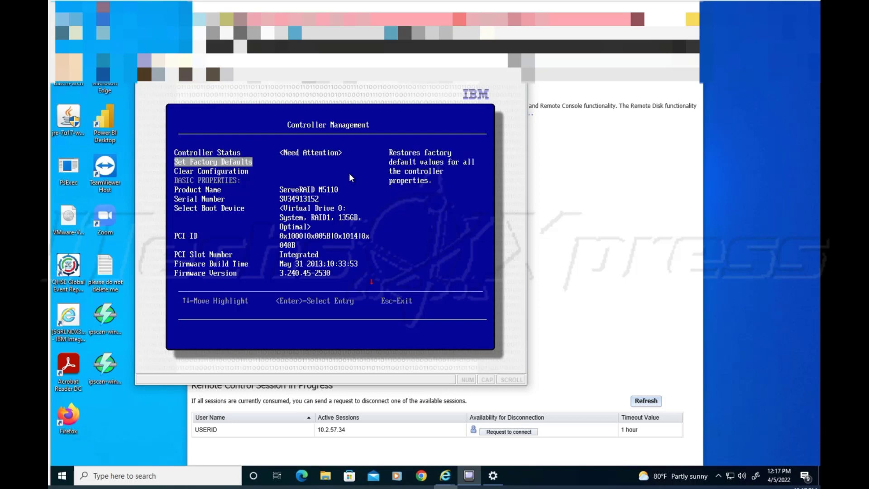
key(Down)
key(Down)
key(Down)
key(Down)
key(Down)
key(Down)
key(Down)
key(Down)
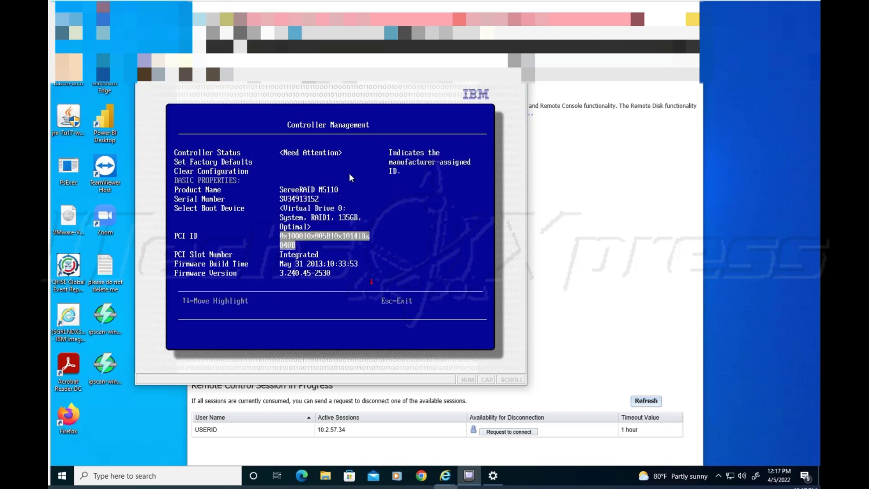
key(Down)
key(Down)
key(Down)
key(Down)
key(Down)
key(Down)
key(Down)
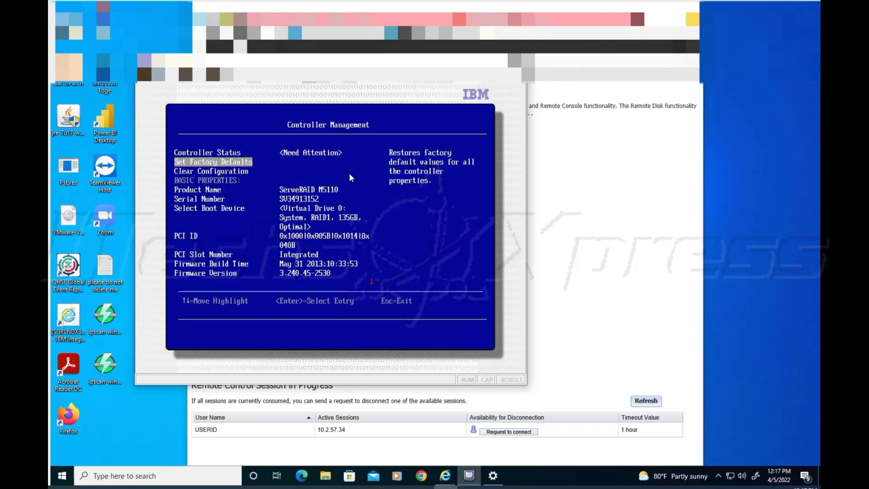
key(Down)
key(Down)
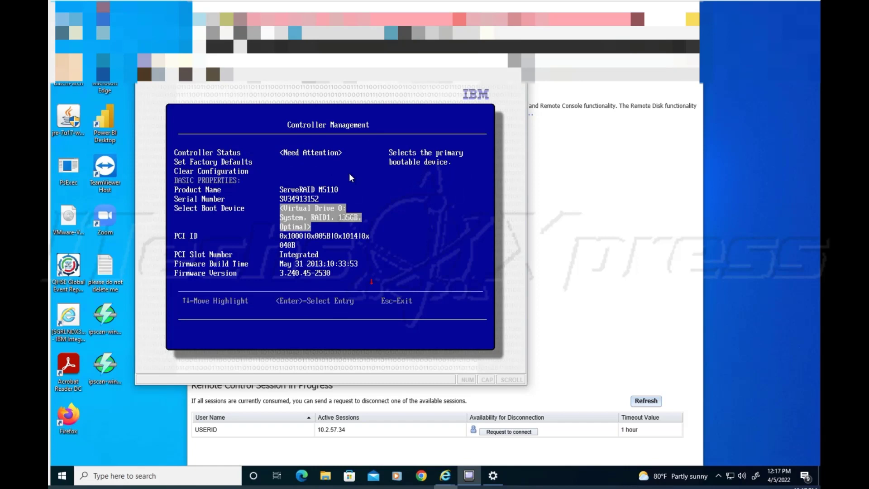
key(Escape)
key(Down)
key(Return)
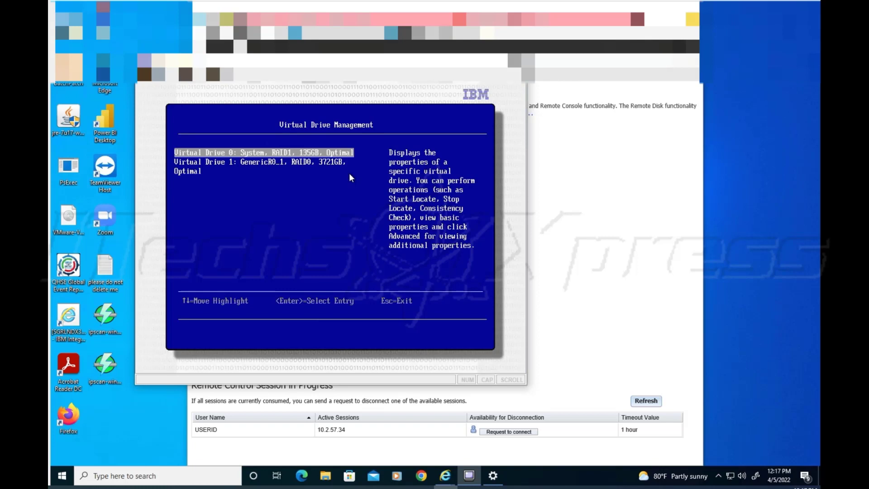
- Select the 3721GB RAID0 Virtual Drive 1 entry
key(Down)
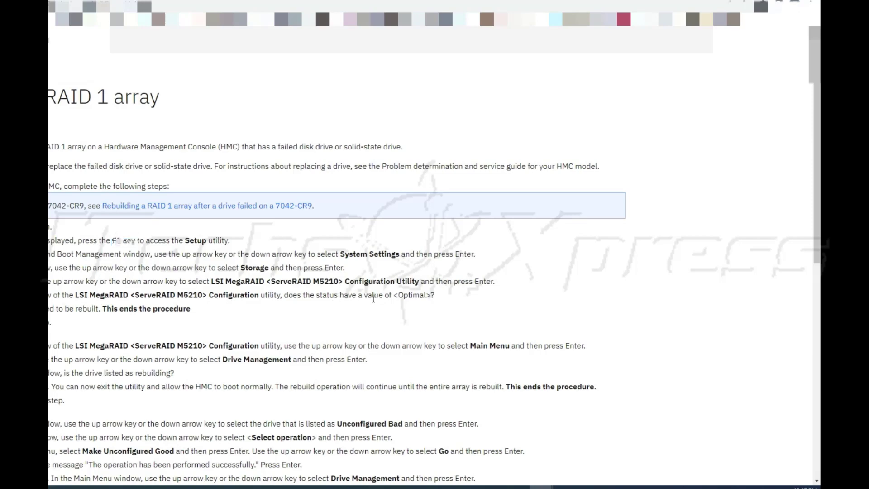
- Highlight the 'status have a value of <Optimal>' line in the IBM guide, then deselect it
drag(335, 295, 432, 294)
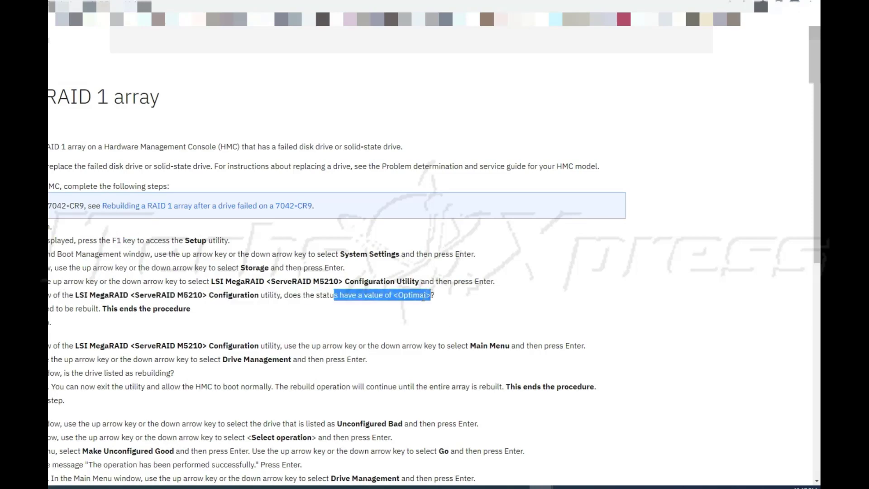
click(423, 296)
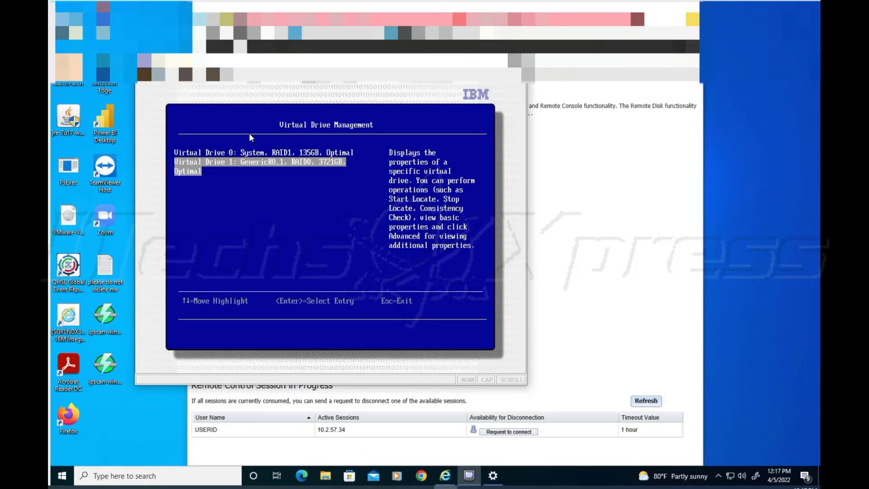
- Revisit Controller Management and Configuration Management, then exit to the Storage controller list
key(Escape)
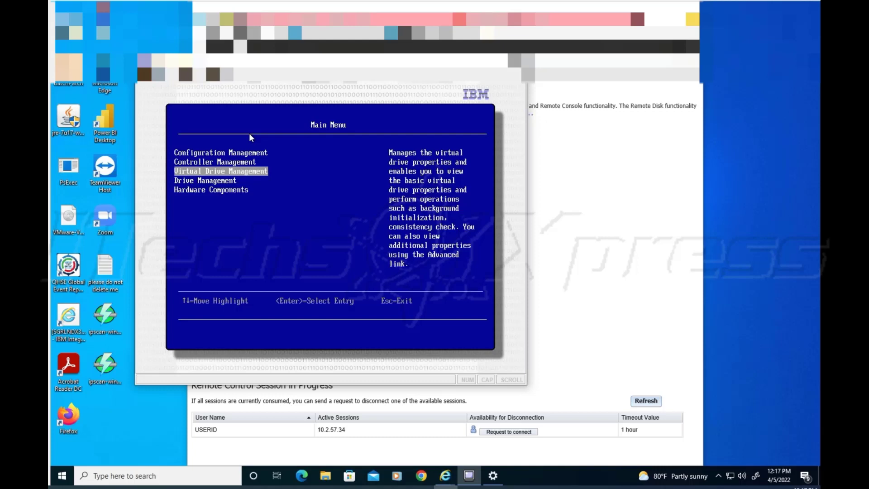
key(Up)
key(Return)
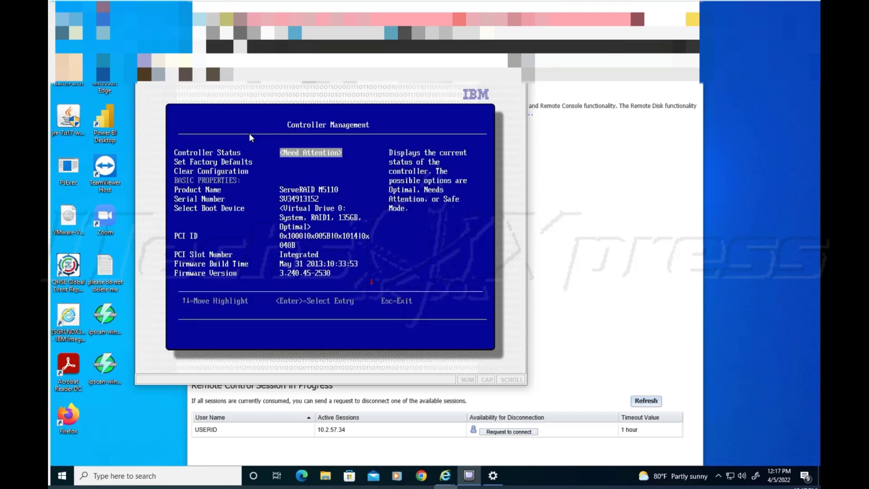
key(Escape)
key(Up)
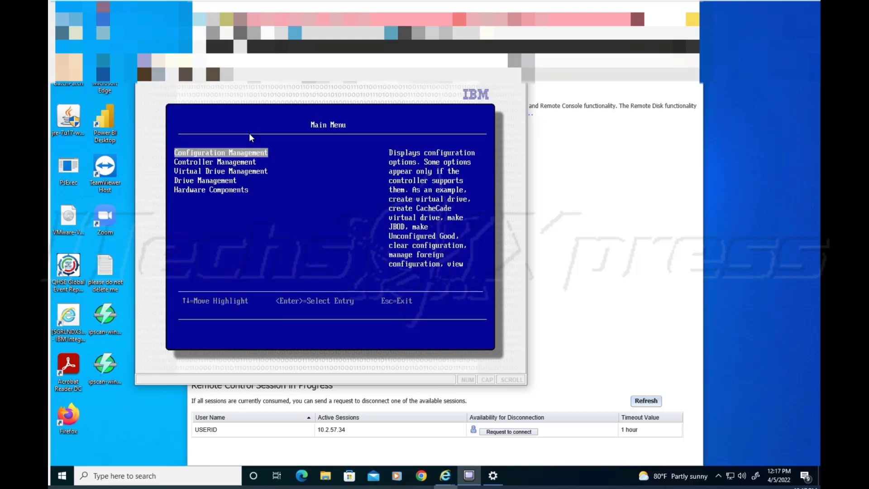
key(Return)
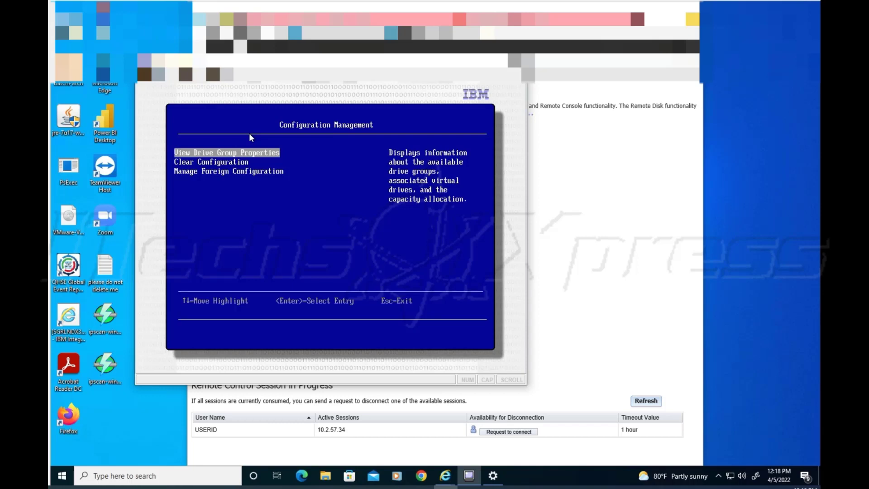
key(Escape)
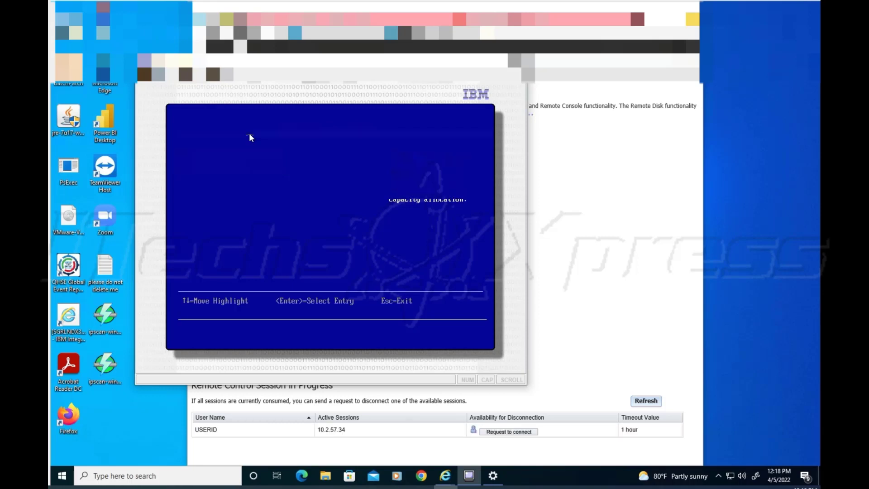
key(Escape)
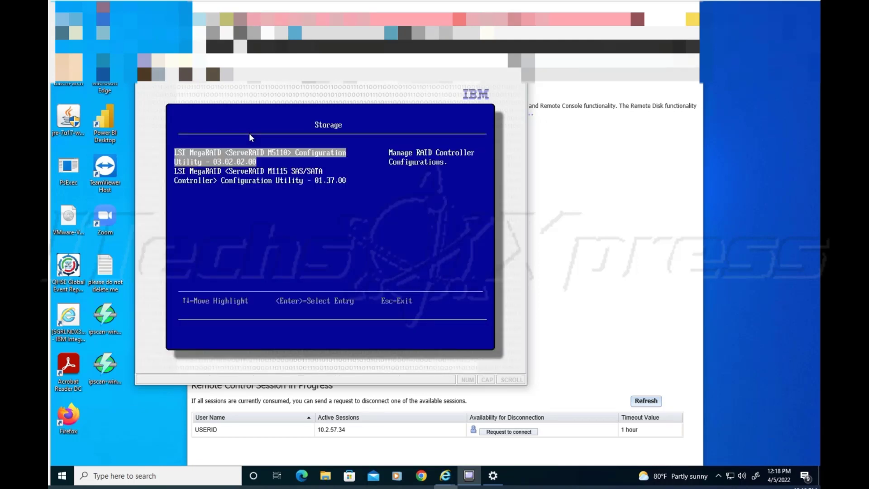
- Re-enter the M5110 utility and open View Drive Group Properties under Configuration Management
key(Return)
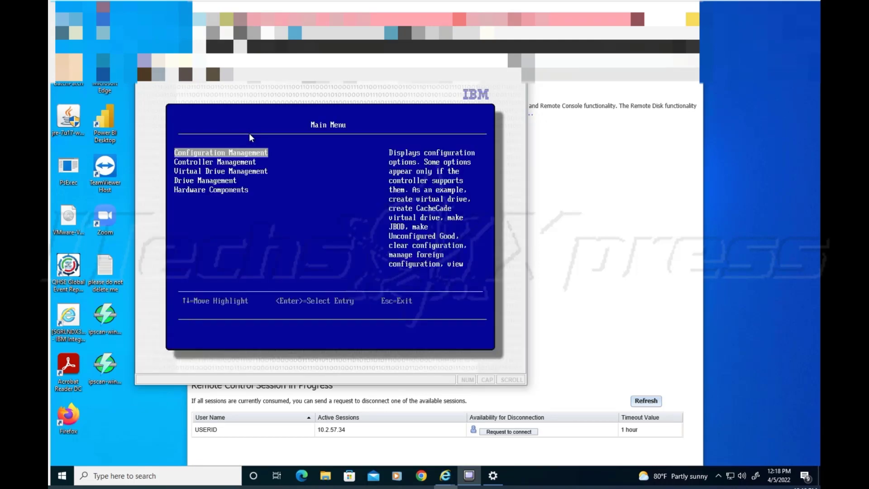
key(Down)
key(Return)
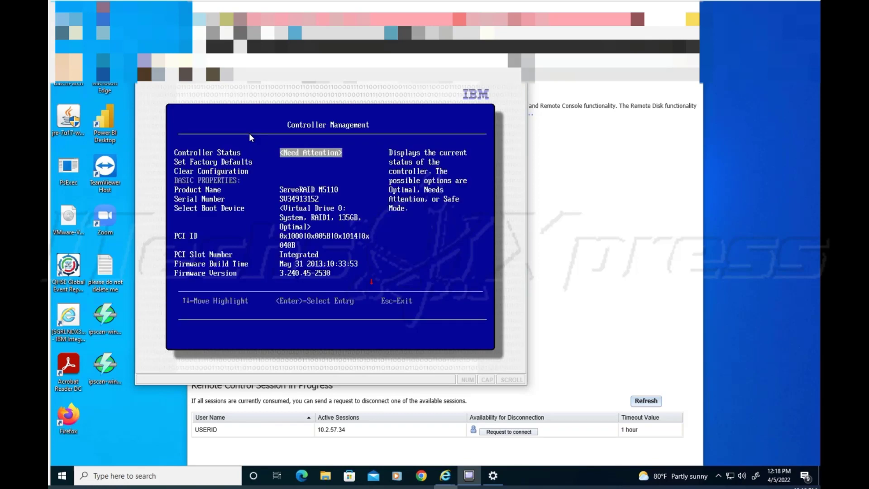
key(Escape)
key(Return)
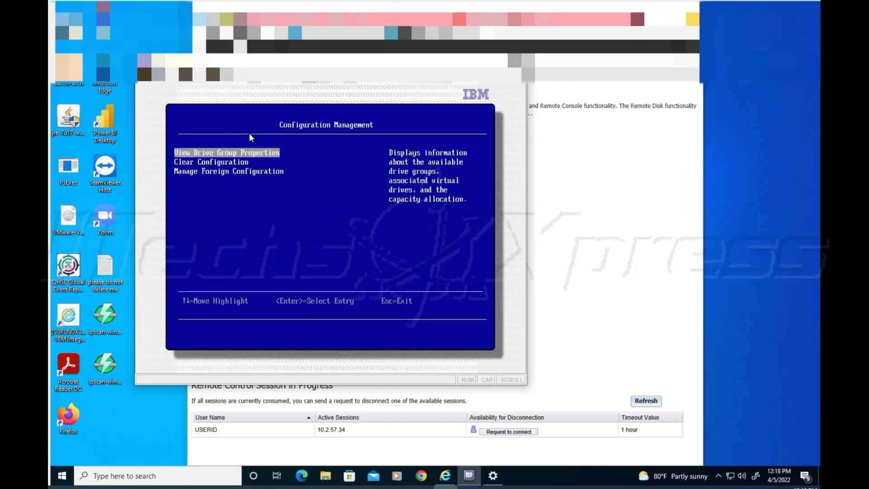
key(Return)
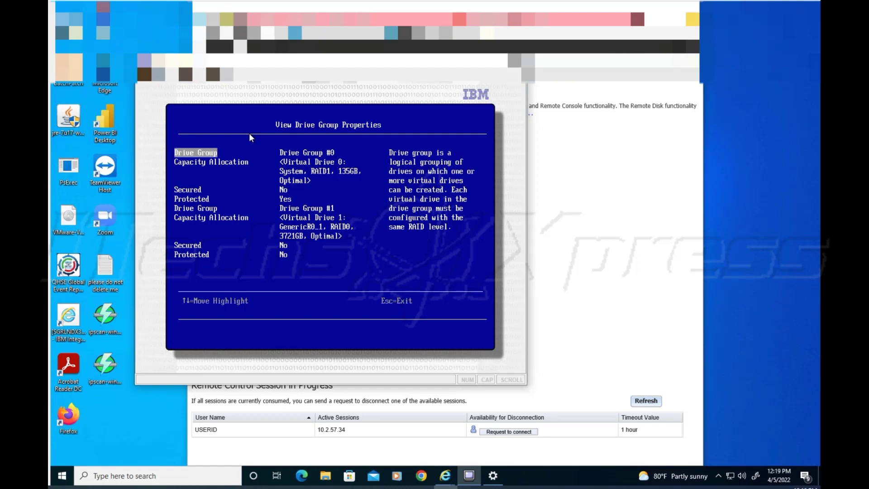
- Confirm Drive Groups #0 and #1 (RAID0 Virtual Drive 1) are Optimal, comparing secured and protected status
key(Down)
key(Down)
key(Down)
key(Down)
key(Down)
key(Down)
key(Down)
key(Down)
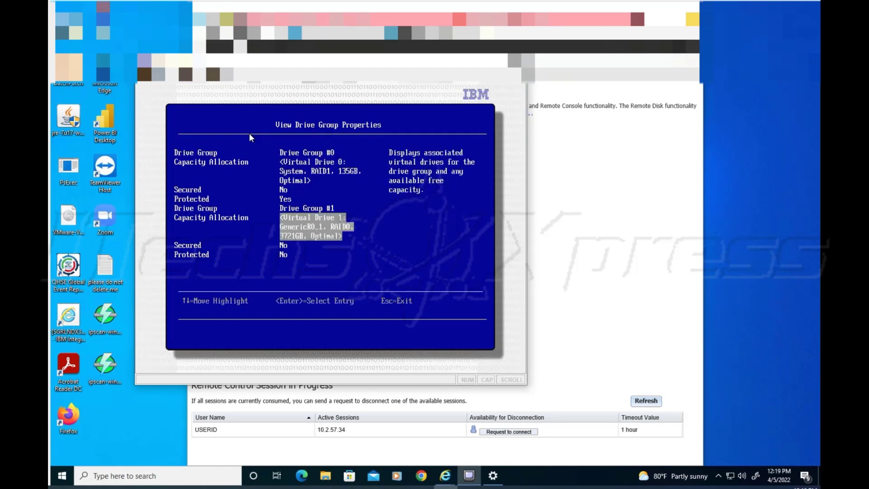
key(Down)
key(Down)
key(Down)
key(Down)
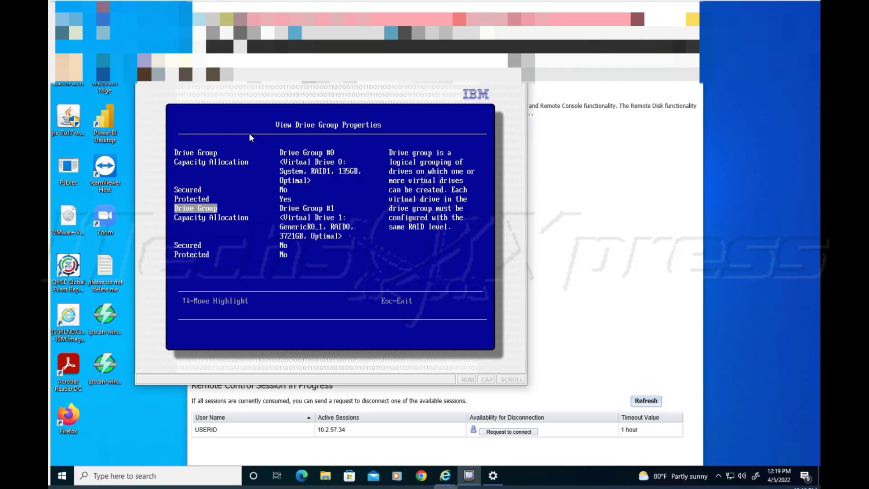
key(Down)
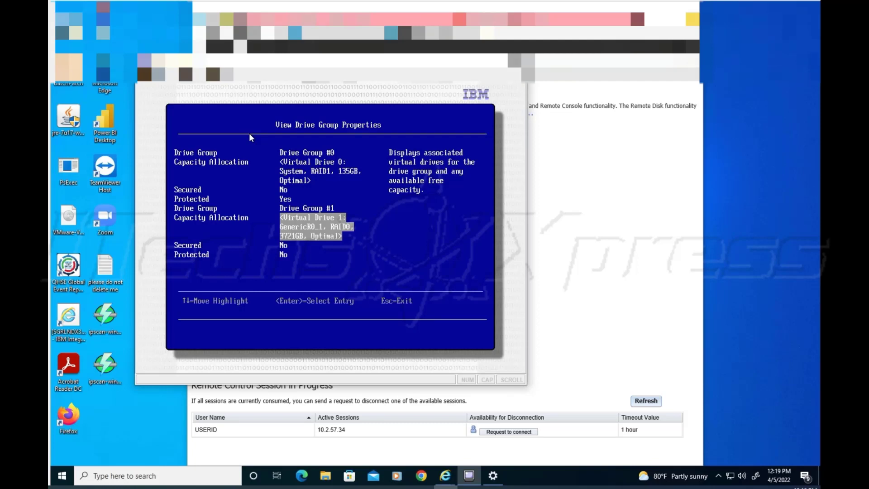
key(Down)
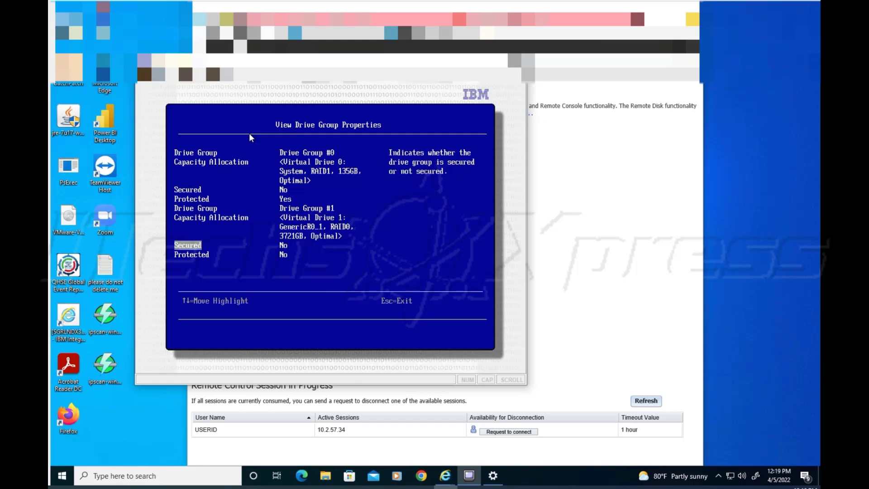
key(Down)
key(Up)
key(Down)
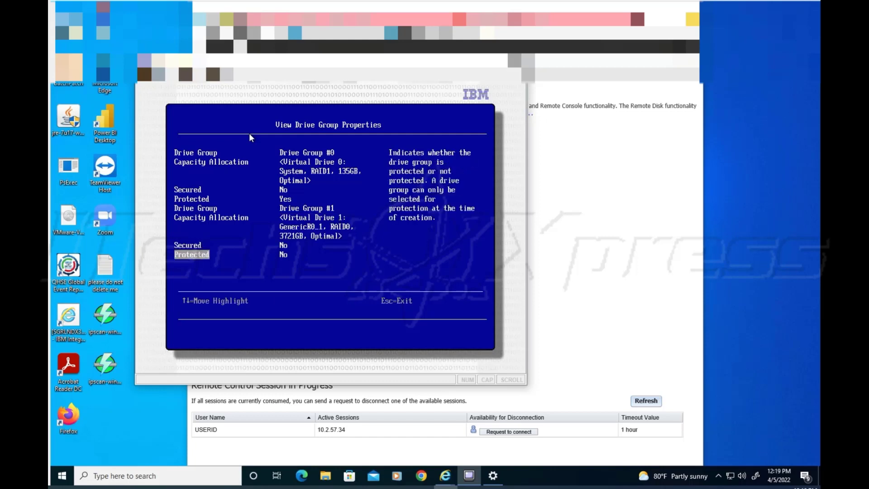
key(Up)
key(Down)
key(Up)
key(Down)
key(Up)
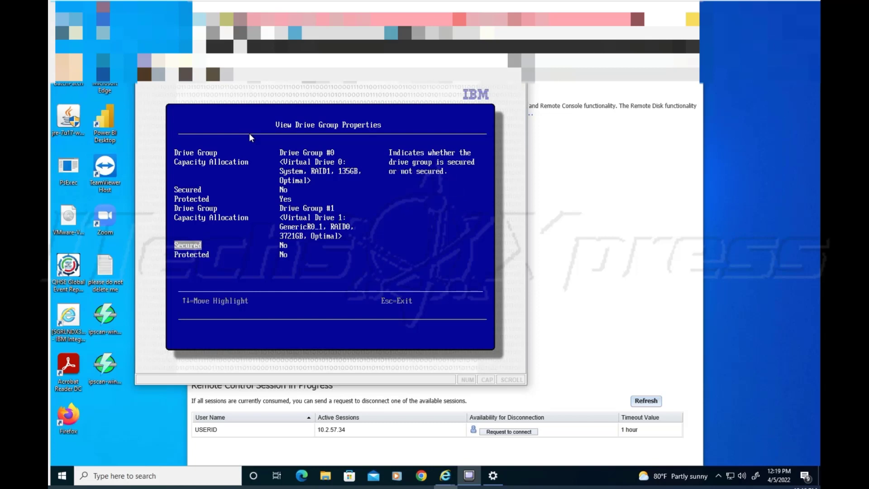
key(Down)
key(Up)
key(Escape)
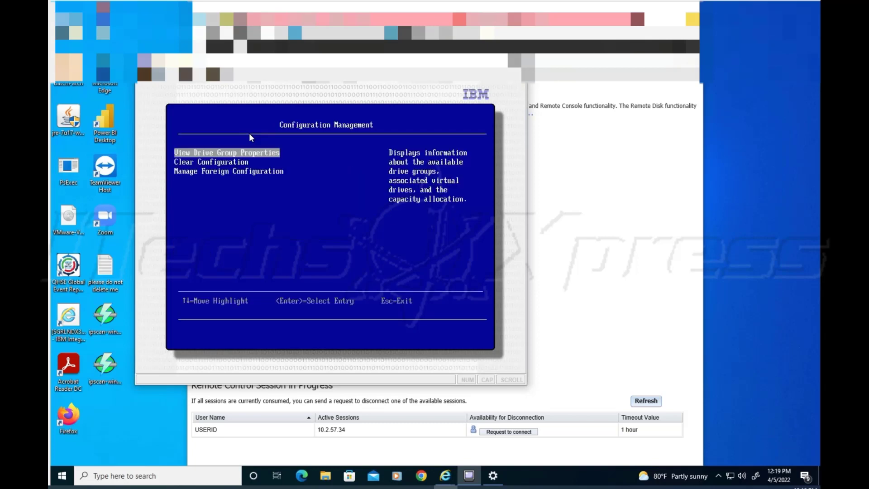
- Check Manage Foreign Configuration under Configuration Management, then return to the Main Menu
key(Down)
key(Escape)
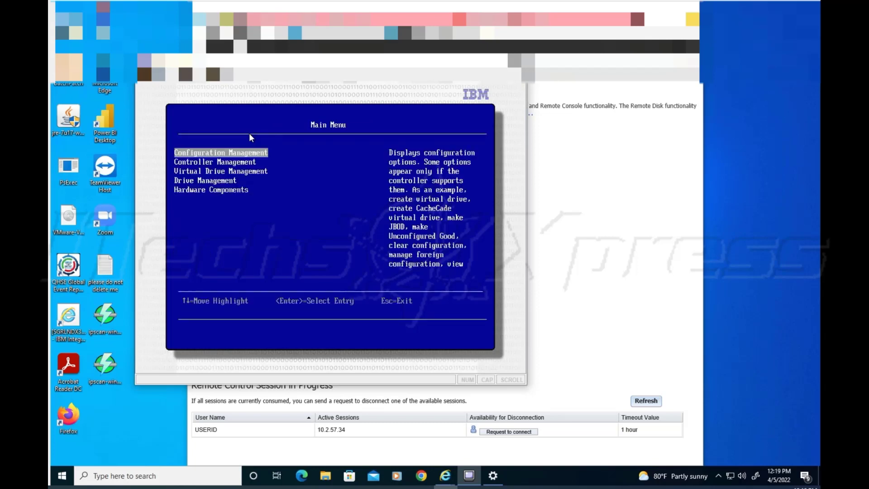
key(Return)
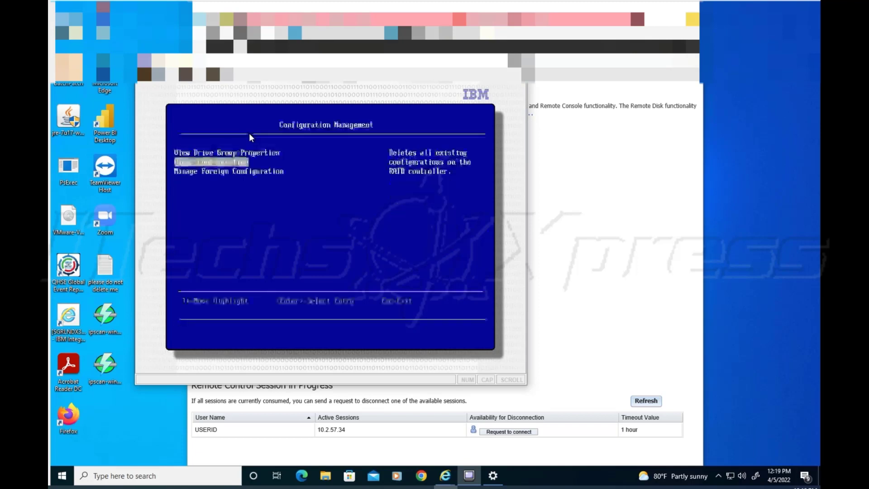
key(Down)
key(Return)
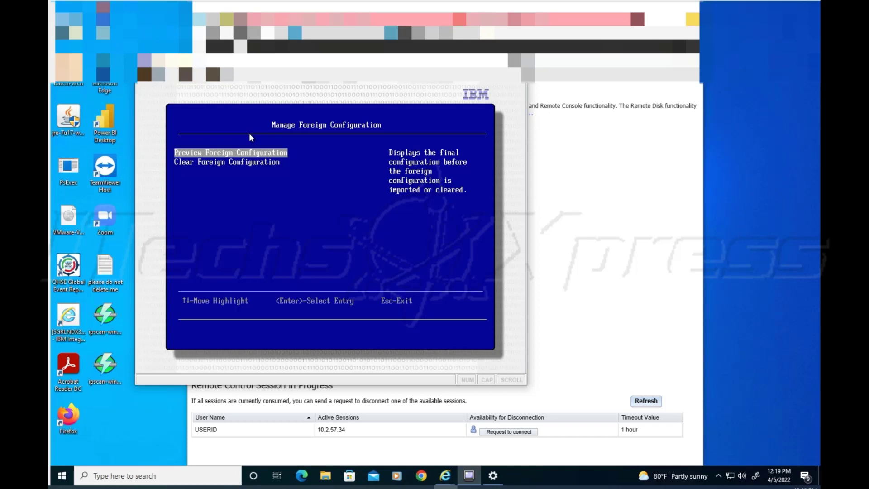
key(Escape)
key(Escape)
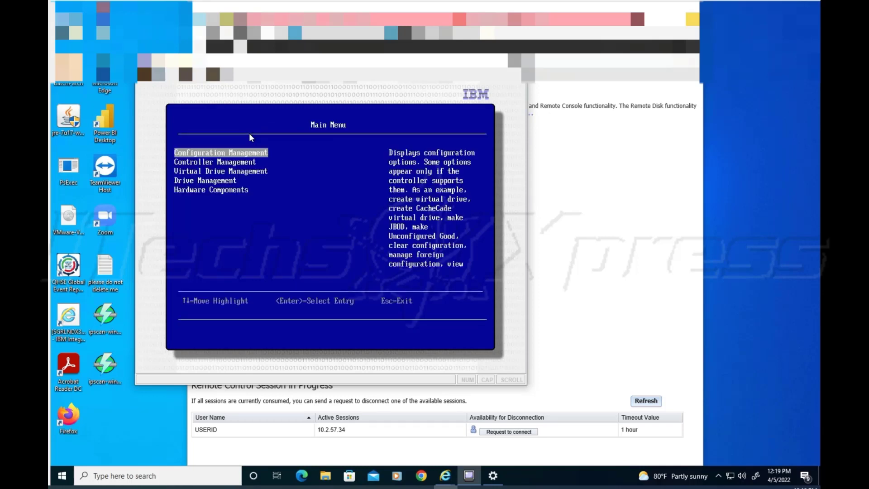
- Review the virtual drive list, then back out to the top-level setup menu
key(Down)
key(Down)
key(Return)
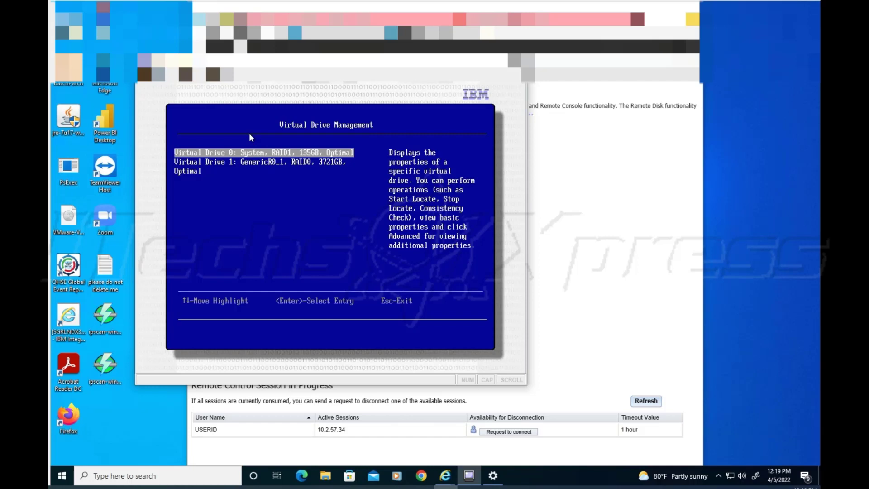
key(Escape)
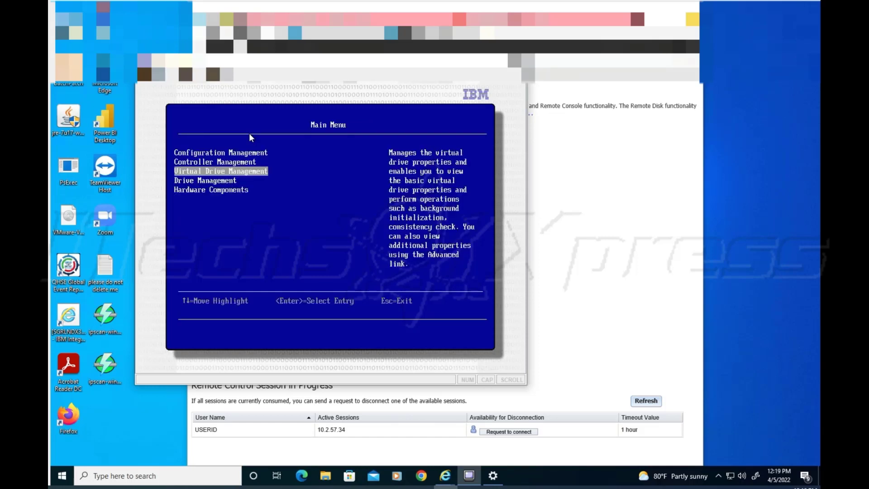
key(Escape)
key(Escape)
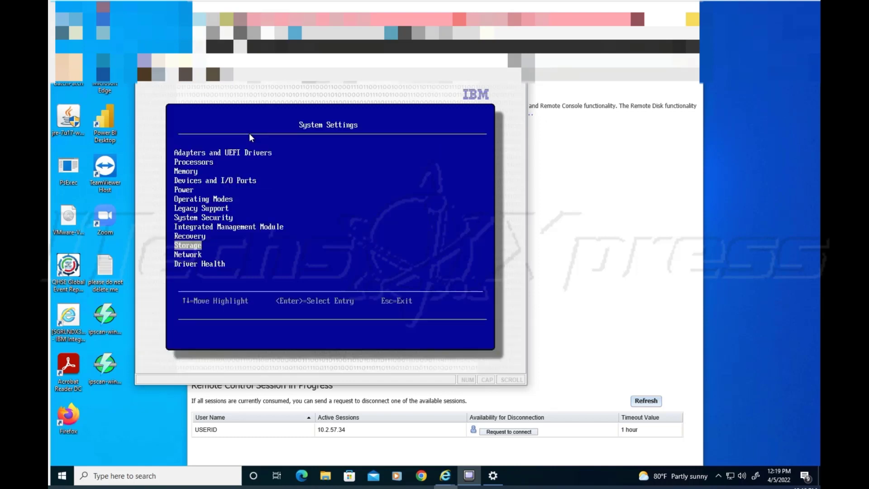
key(Escape)
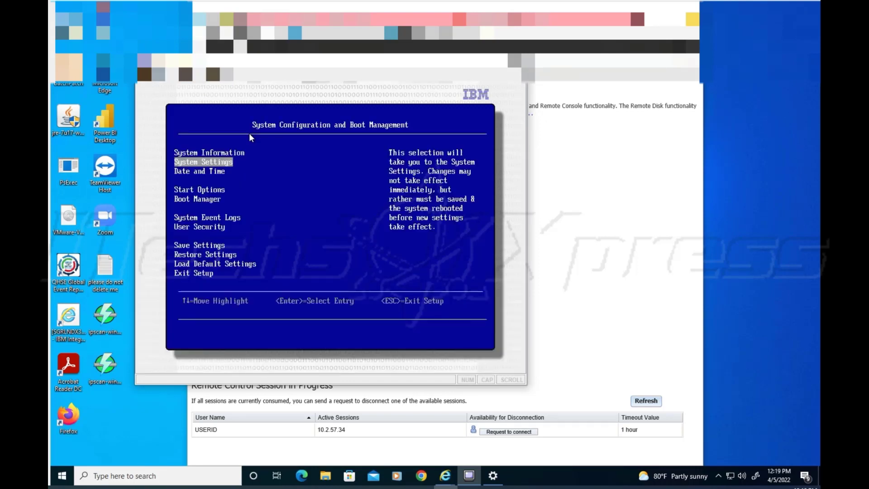
- Save the UEFI settings and exit setup, confirming with Y to restart the server
key(Down)
key(Down)
key(Down)
key(Down)
key(Down)
key(Down)
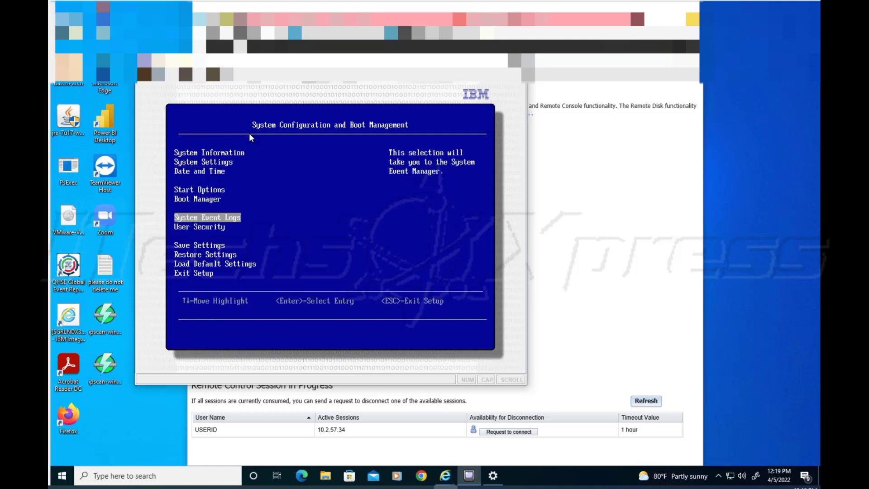
key(Return)
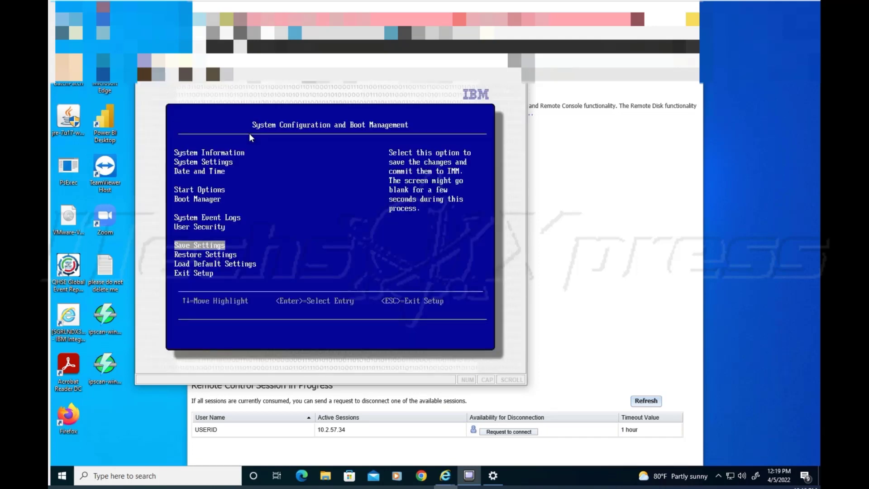
key(Down)
key(Down)
key(Down)
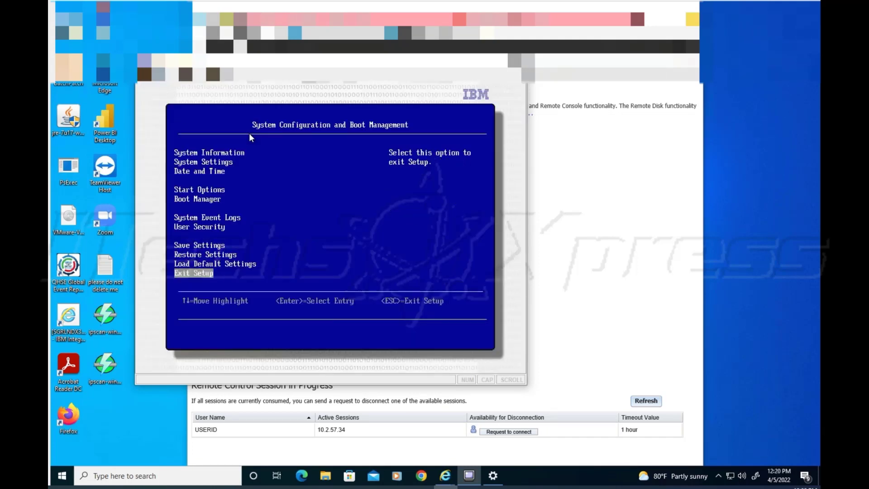
key(Return)
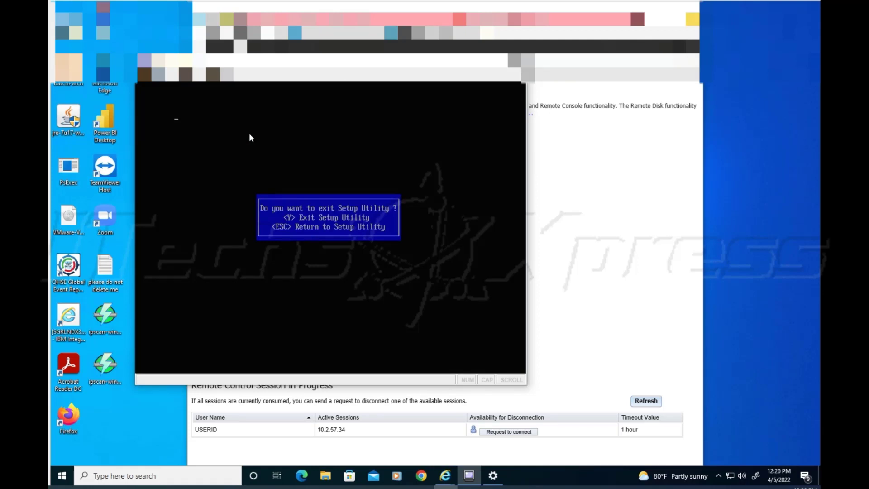
key(y)
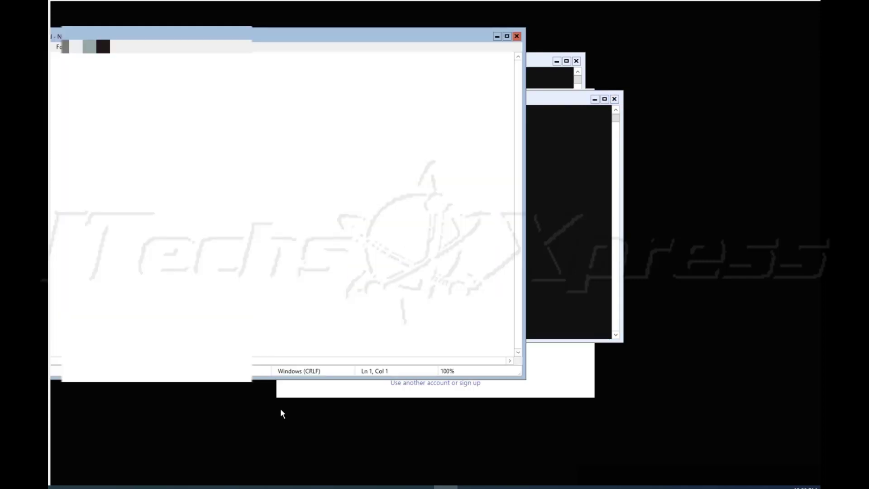
- Check in Notepad's Open dialog that This PC lists only Local Disk C: and CD Drive E:, then return to cmd.exe
drag(277, 30, 556, 102)
click(308, 118)
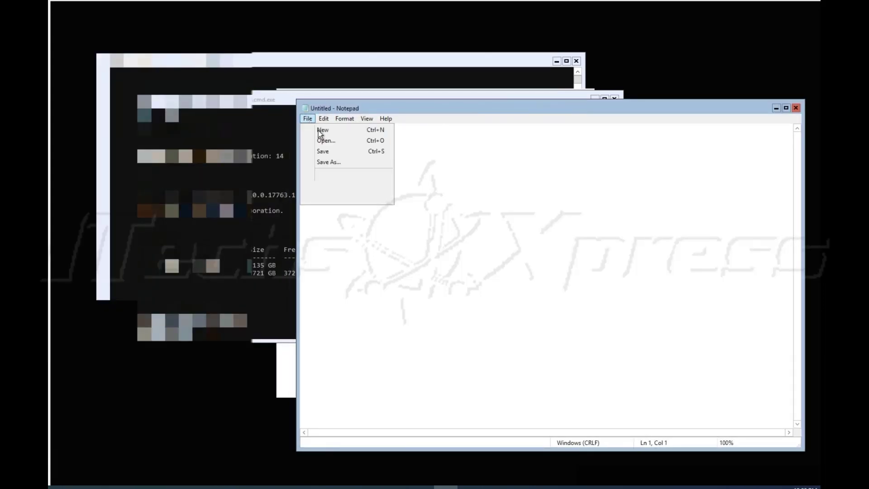
click(316, 149)
click(328, 259)
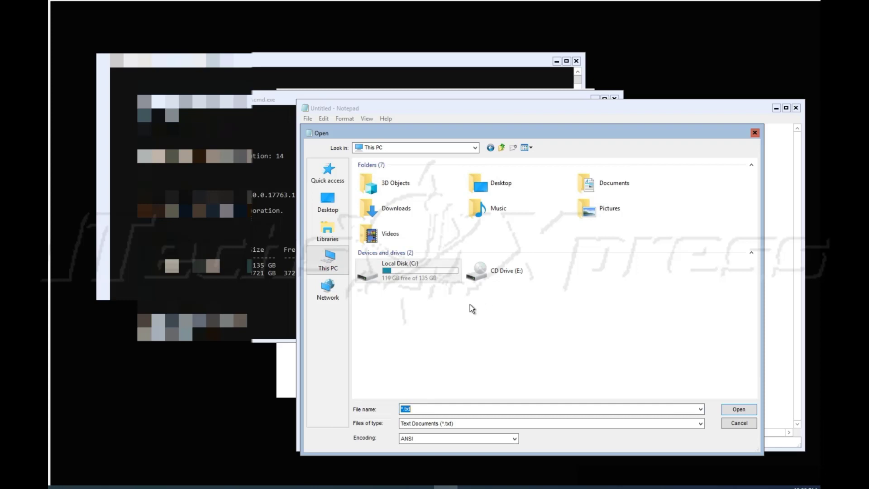
right_click(495, 342)
click(520, 380)
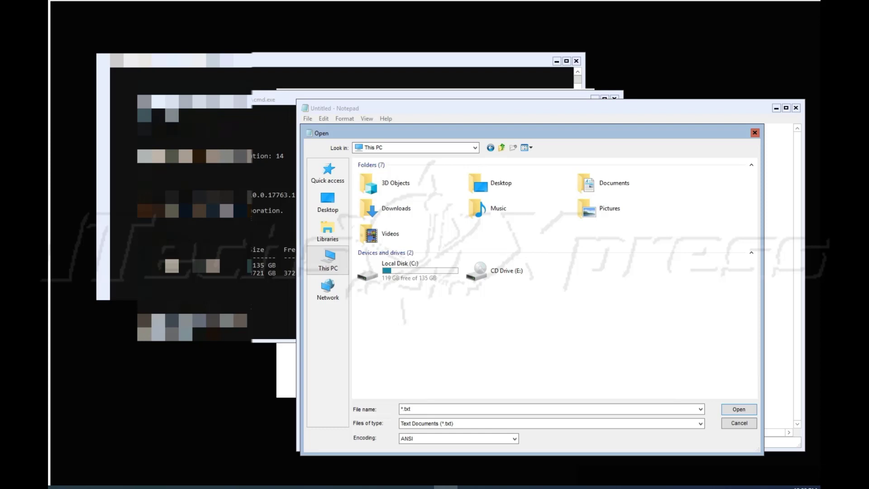
click(732, 423)
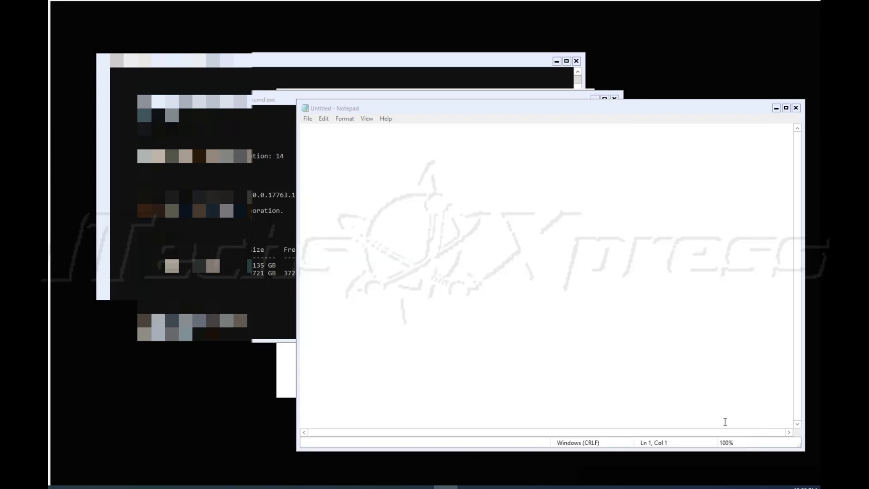
click(275, 230)
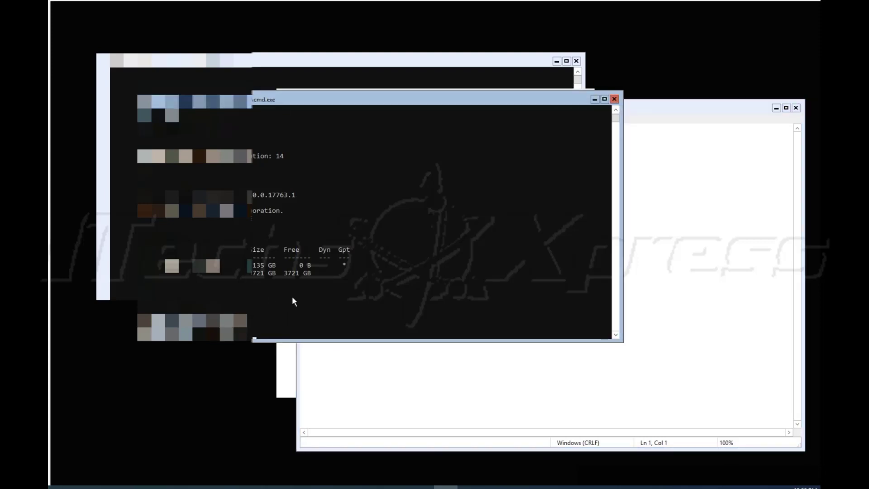
- Run Get-Disk and Get-PhysicalDisk in PowerShell, showing the healthy 3.63 TB RAW disk with CanPool True
key(Return)
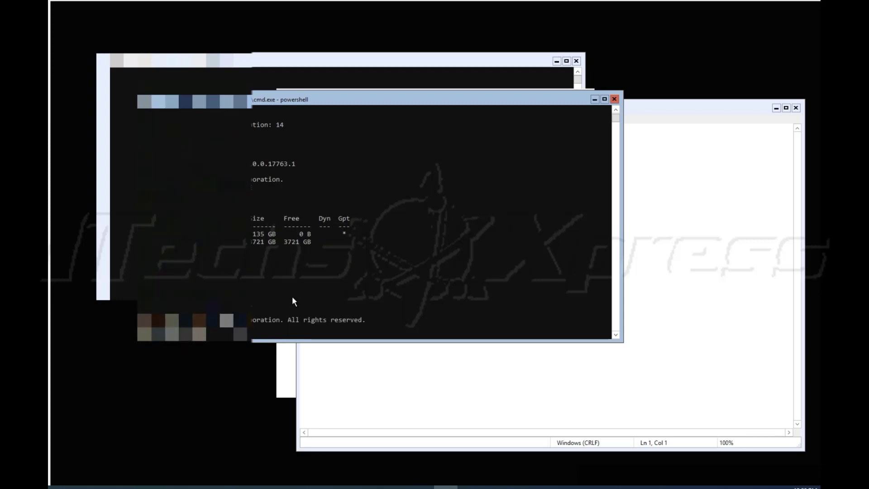
text(sk)
key(Return)
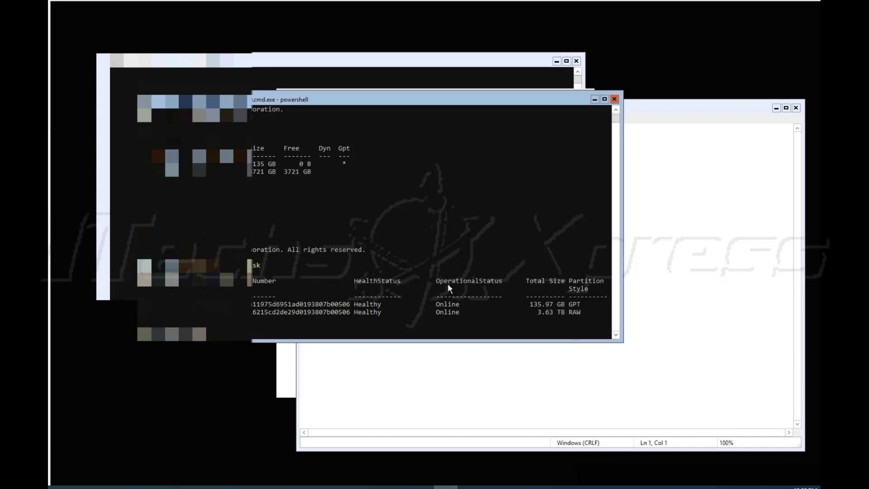
text(get-physicaldisk)
key(Return)
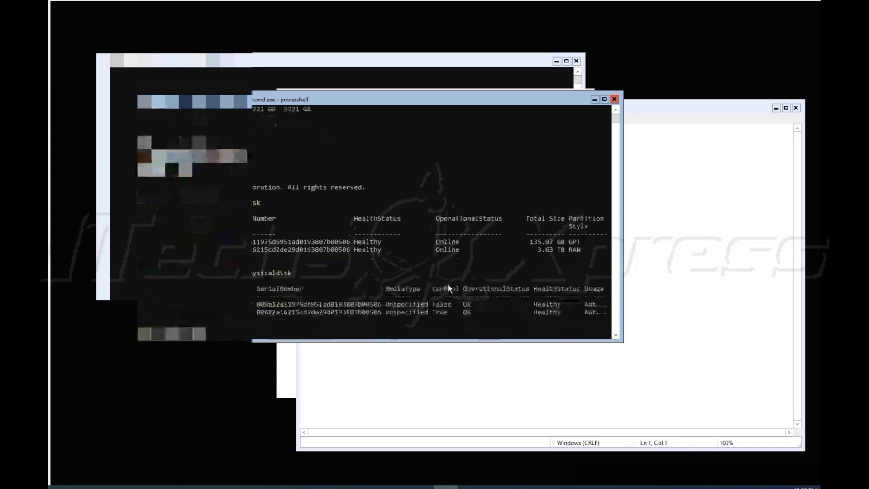